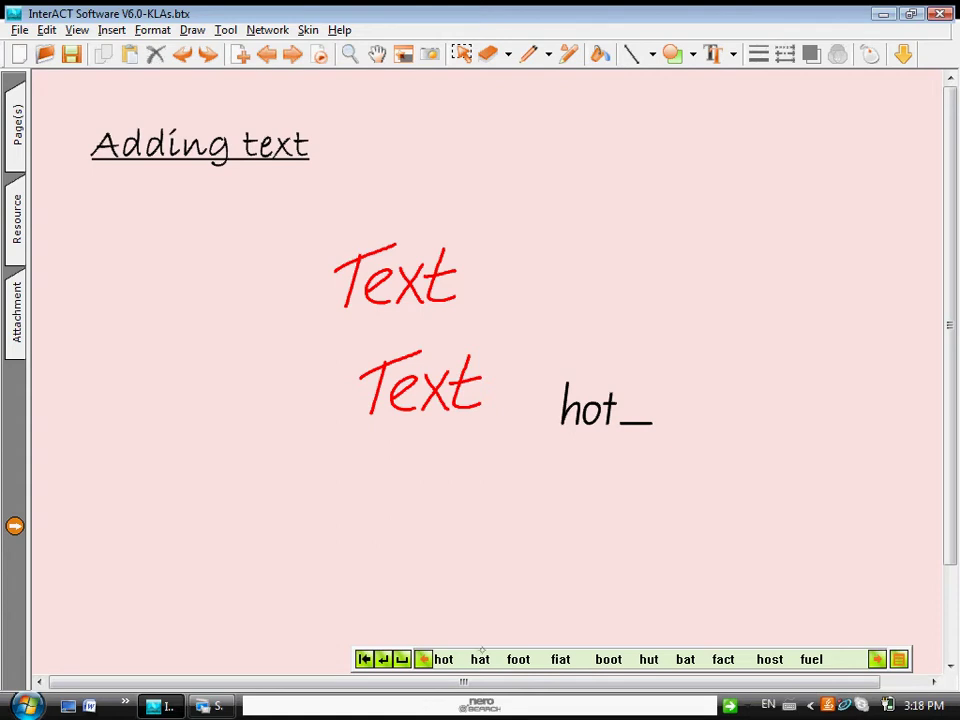
Swap the recognised word for the suggested alternatives hat, boot, bat, hot, host and fuel in turn, finishing with bat.
left_click(481, 659)
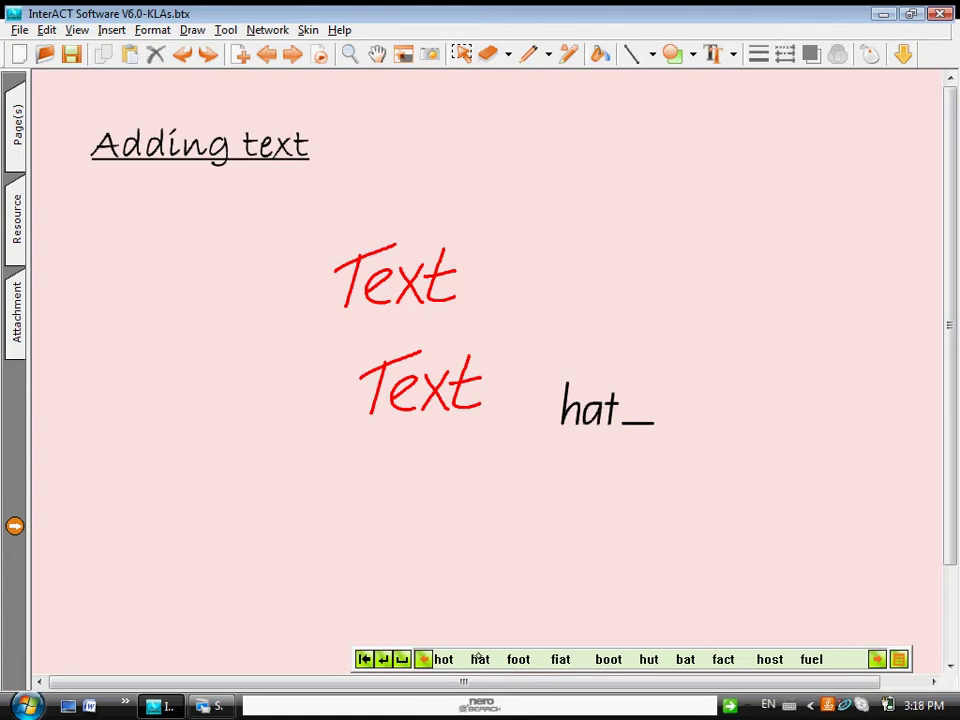
left_click(608, 659)
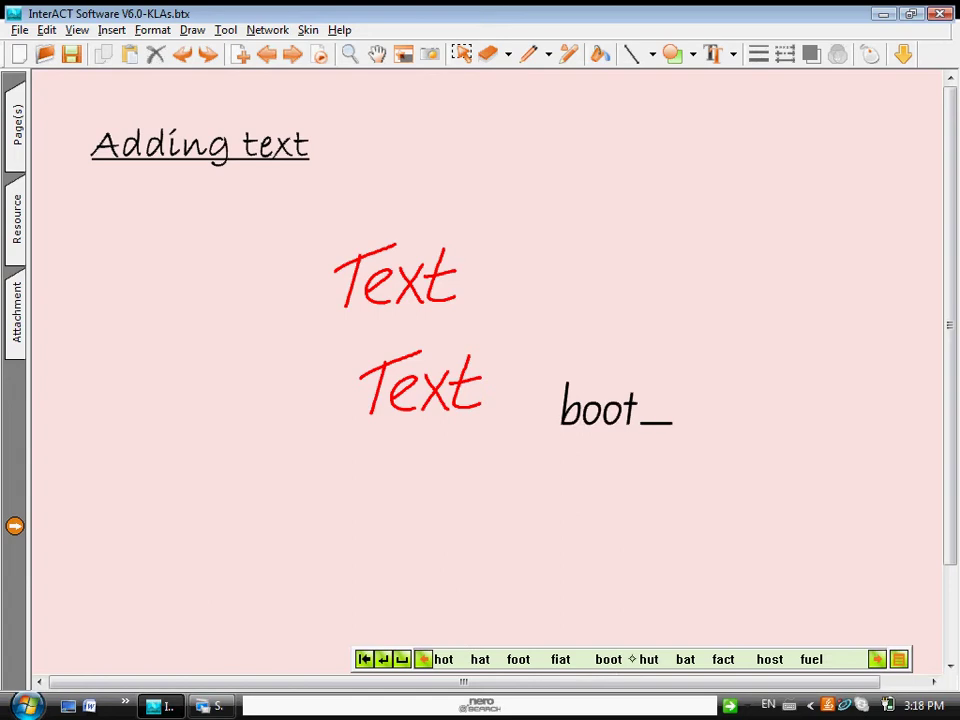
left_click(683, 656)
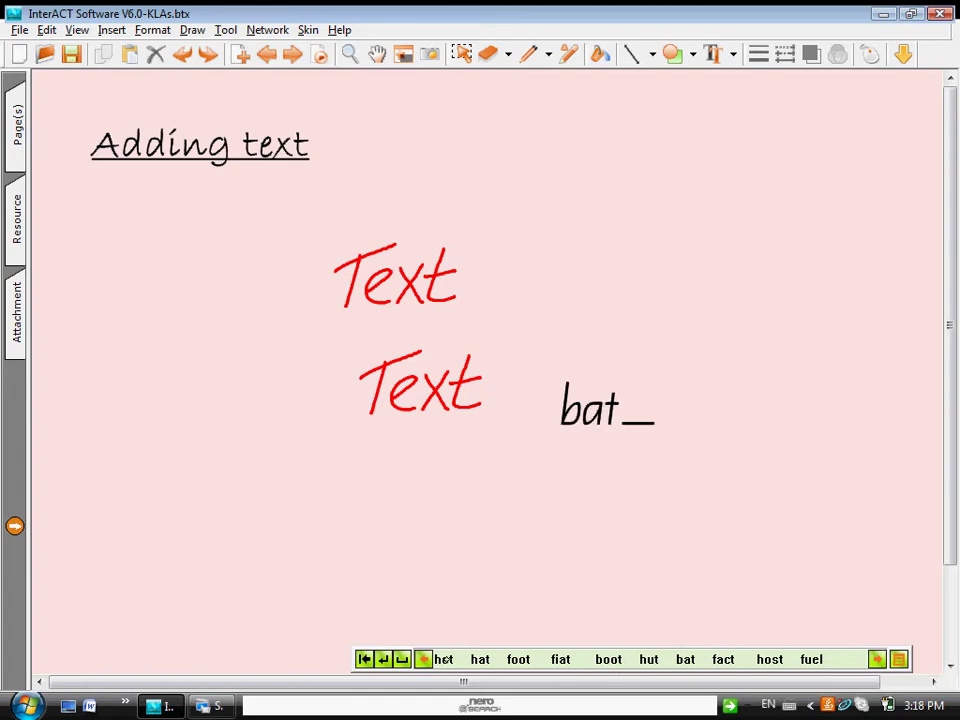
left_click(443, 659)
left_click(770, 659)
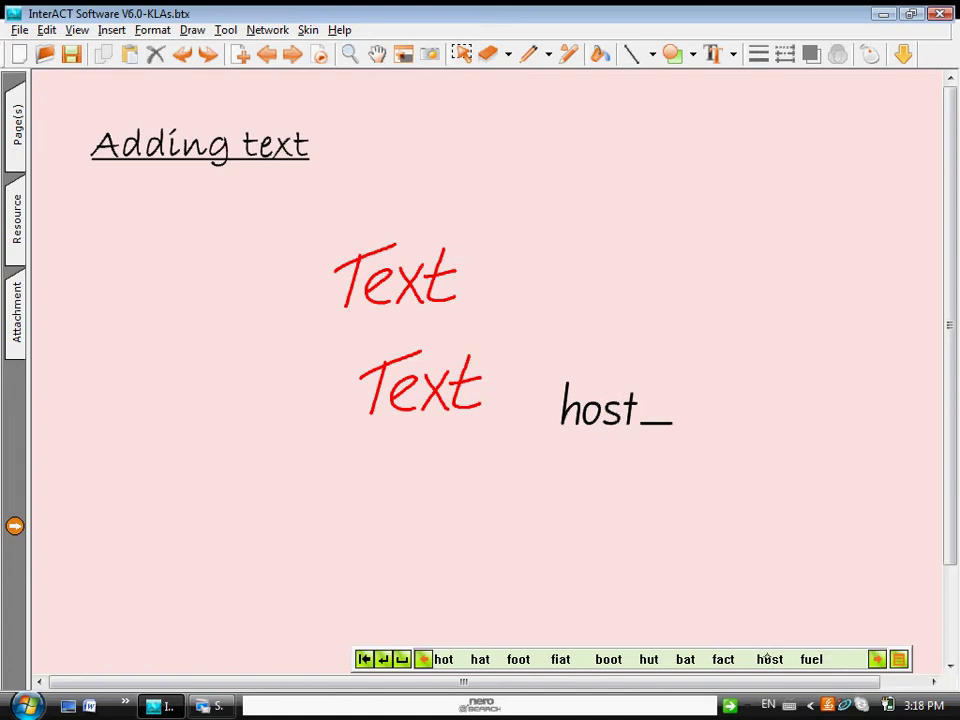
left_click(811, 659)
left_click(685, 659)
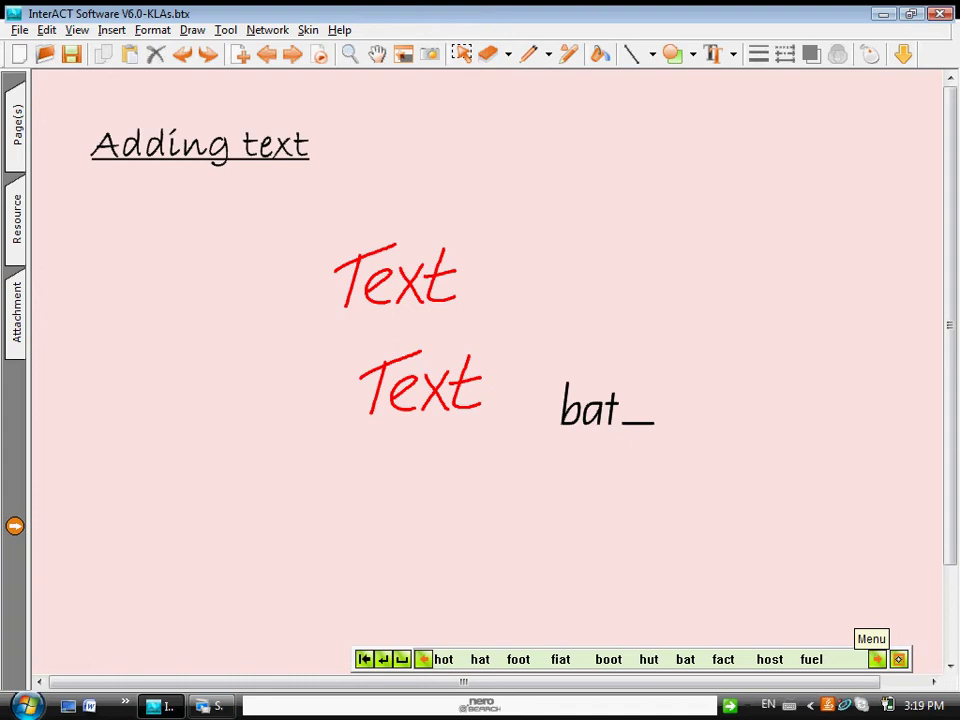
Review the handwriting recognition options for delay, pen, text font and default recognition settings.
left_click(877, 659)
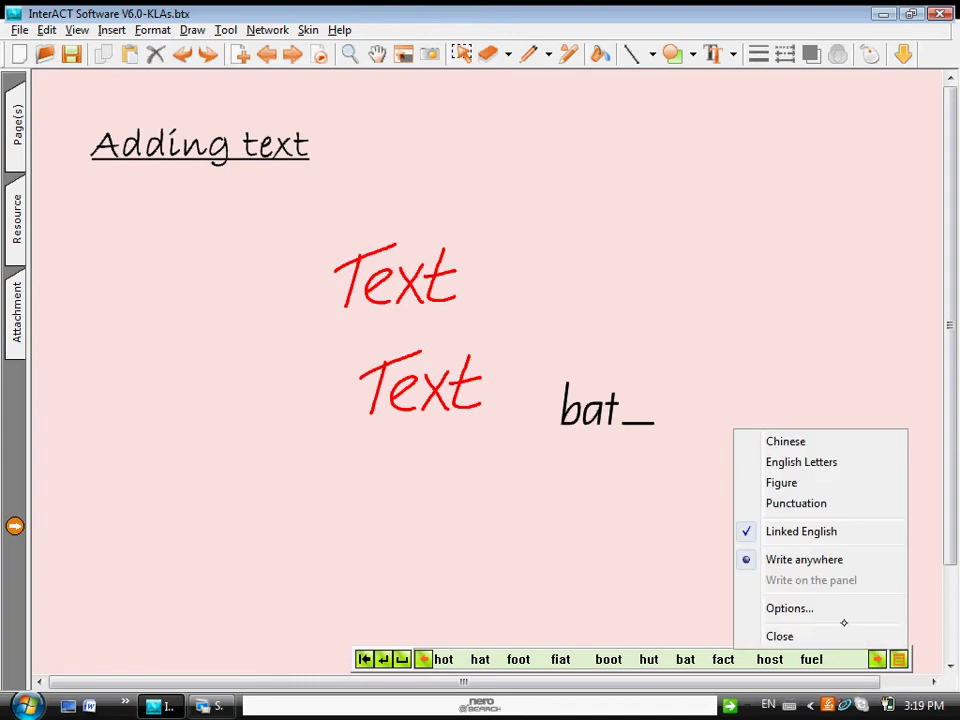
left_click(791, 608)
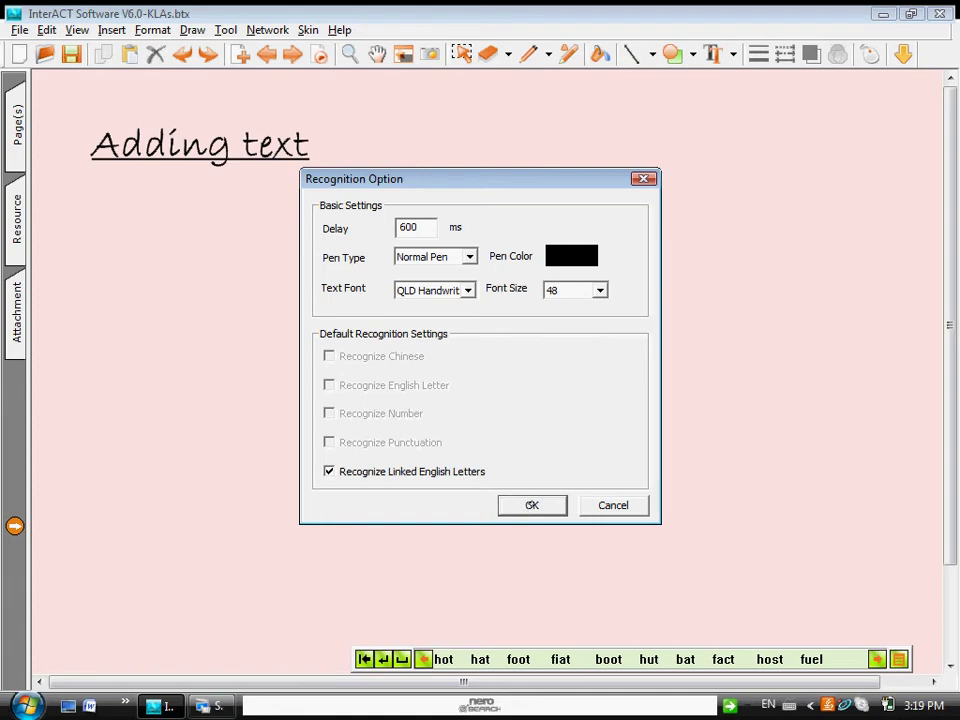
left_click(544, 497)
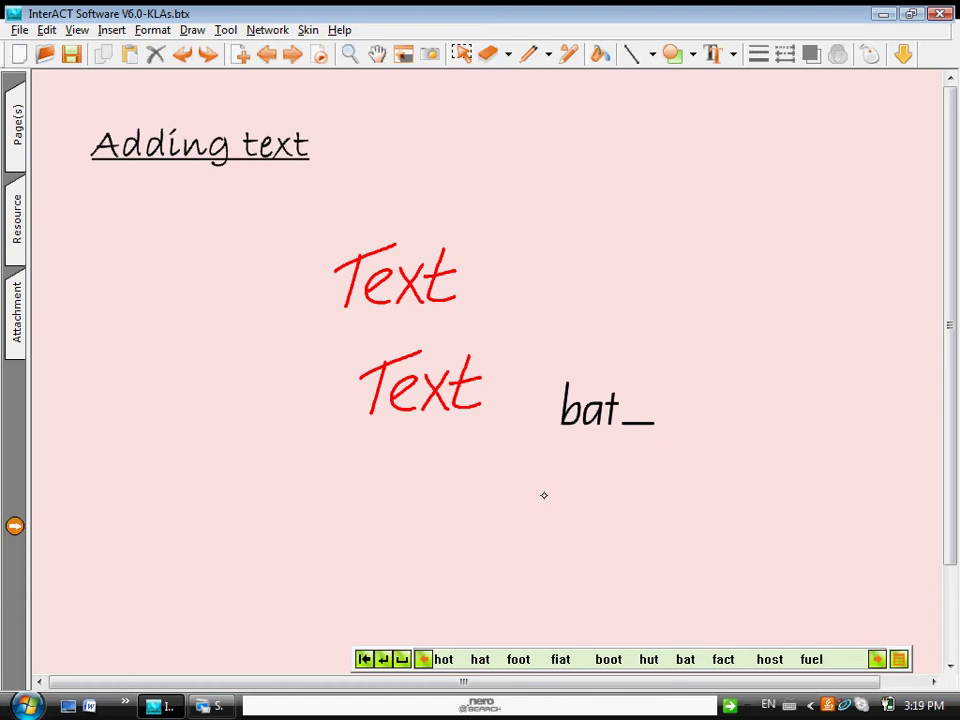
Switch handwriting recognition to Figure and handwrite the digits 1, 3 and 4 after the word bat.
left_click(877, 659)
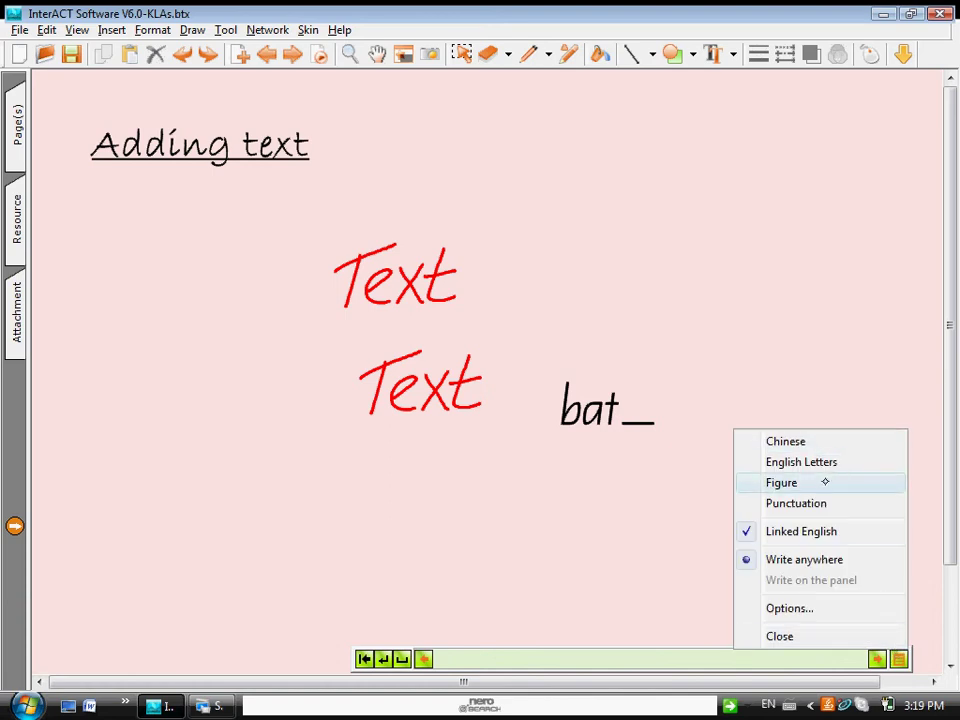
left_click(757, 483)
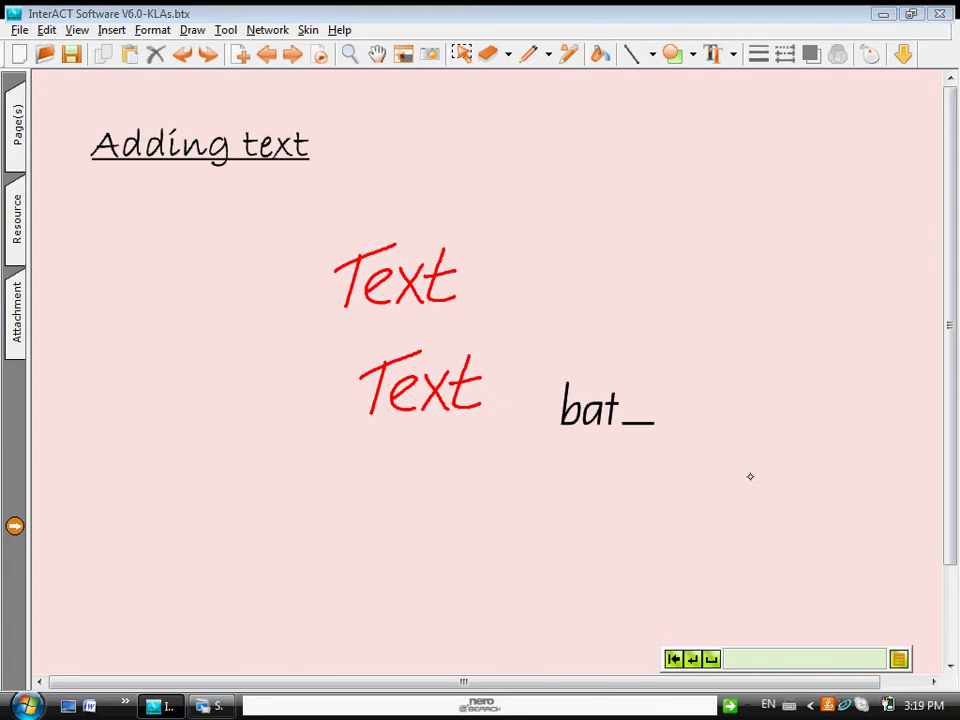
left_click_drag(655, 478, 641, 532)
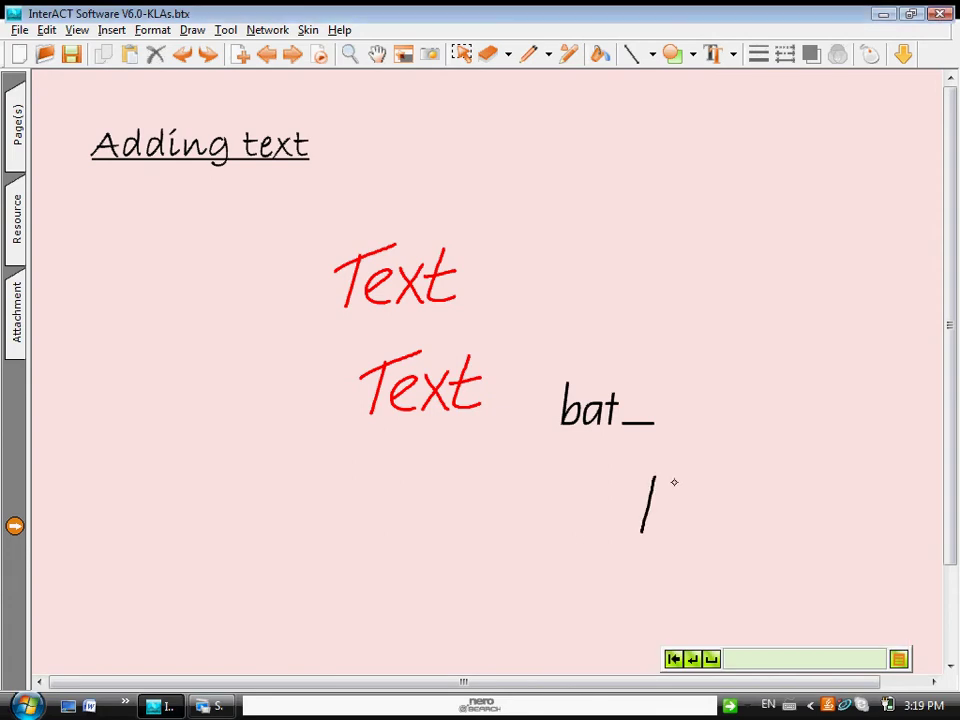
left_click_drag(657, 481, 684, 524)
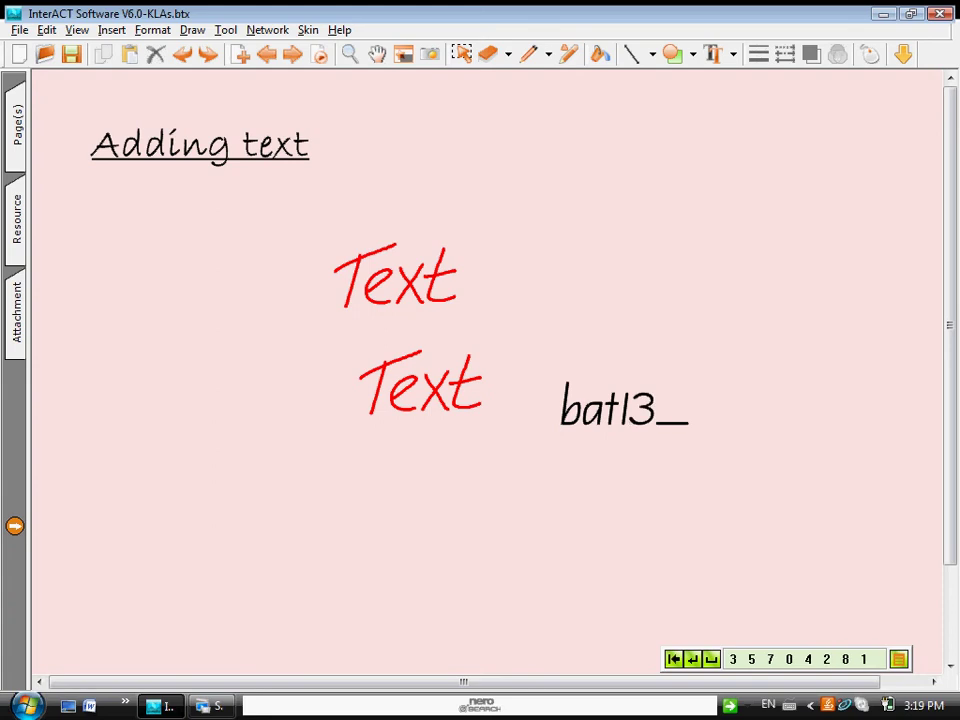
mouse_move(625, 486)
left_mouse_down()
mouse_move(652, 508)
mouse_move(638, 558)
left_mouse_up()
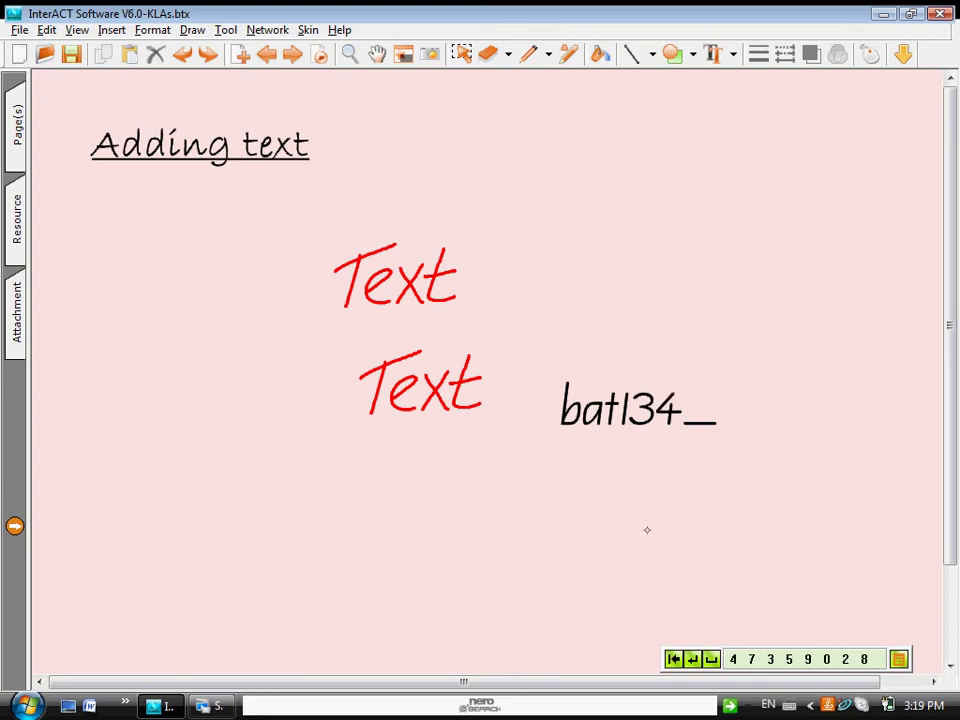
Replace the last digit with the alternatives 5, 9, 0 and finally 2, and close handwriting recognition.
left_click(789, 659)
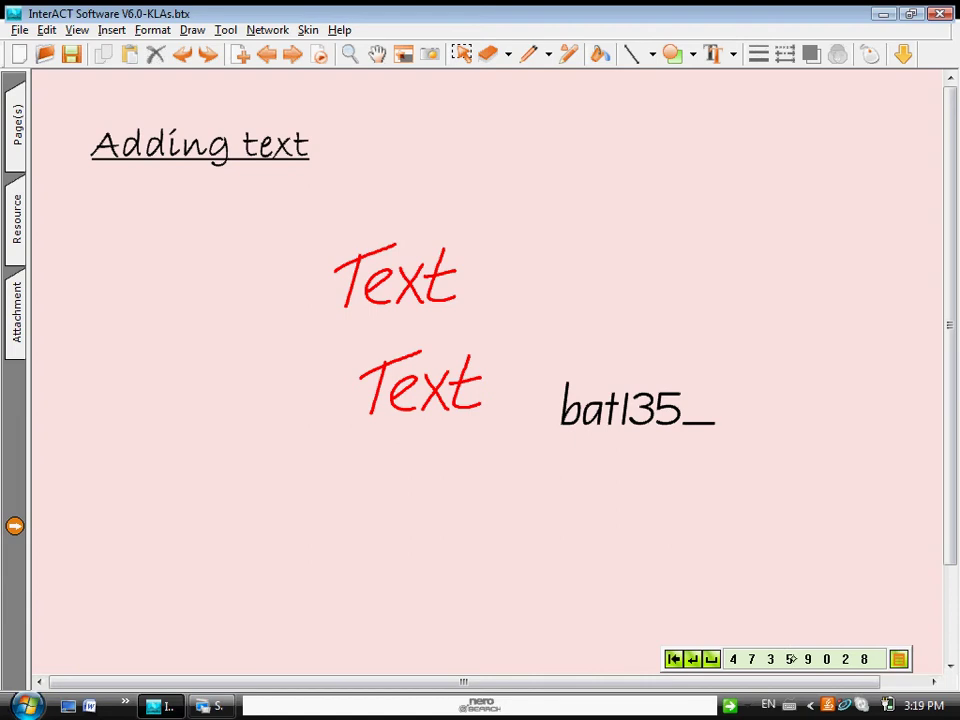
left_click(808, 659)
left_click(827, 659)
left_click(845, 659)
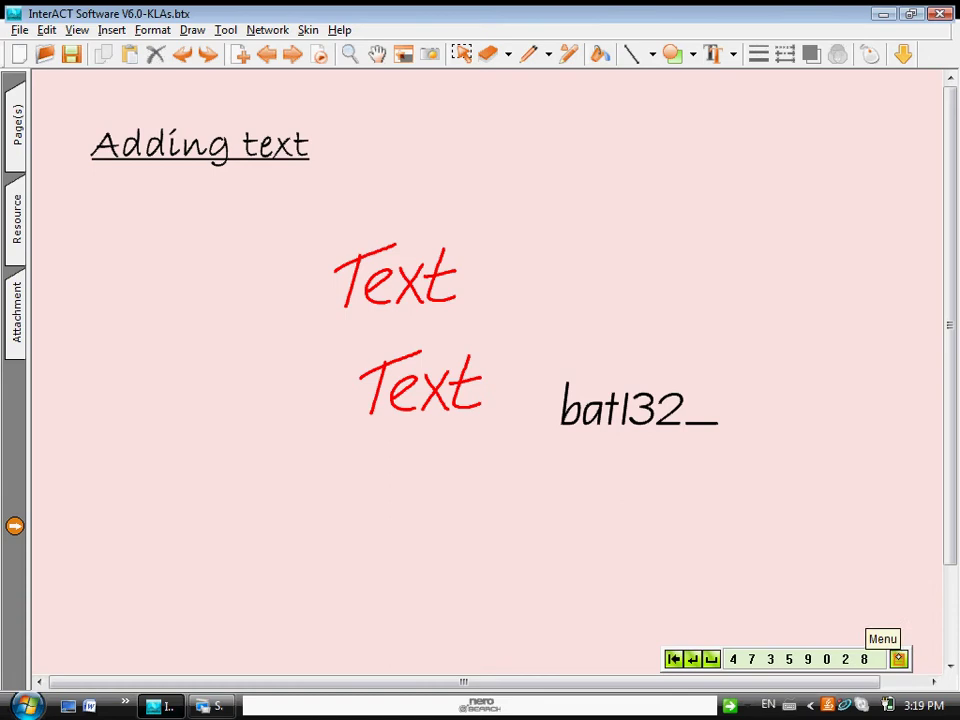
left_click(898, 659)
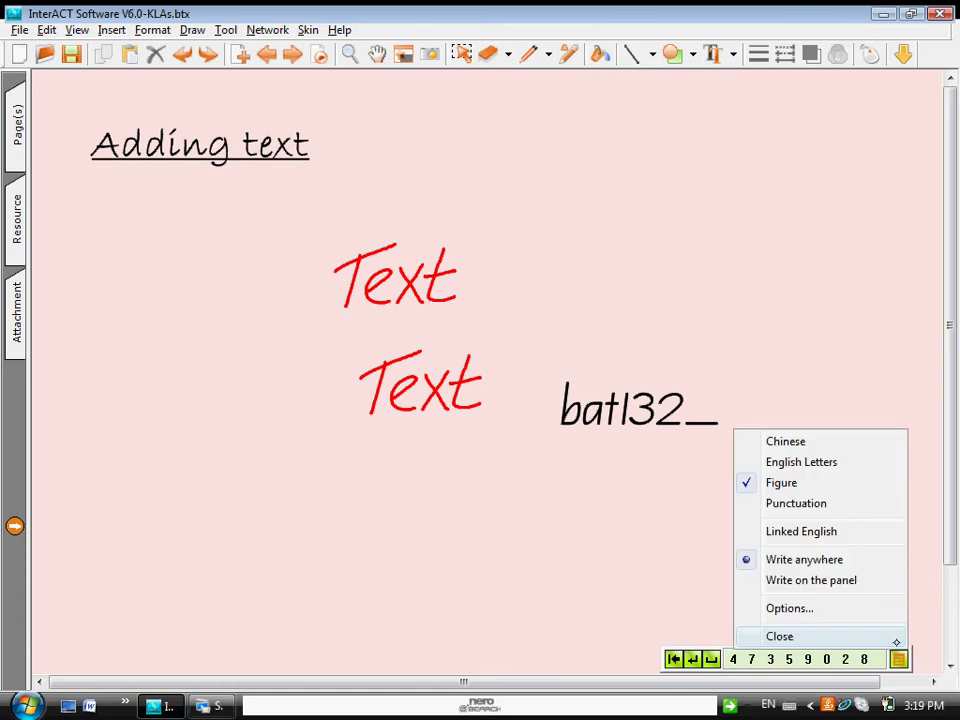
left_click(790, 636)
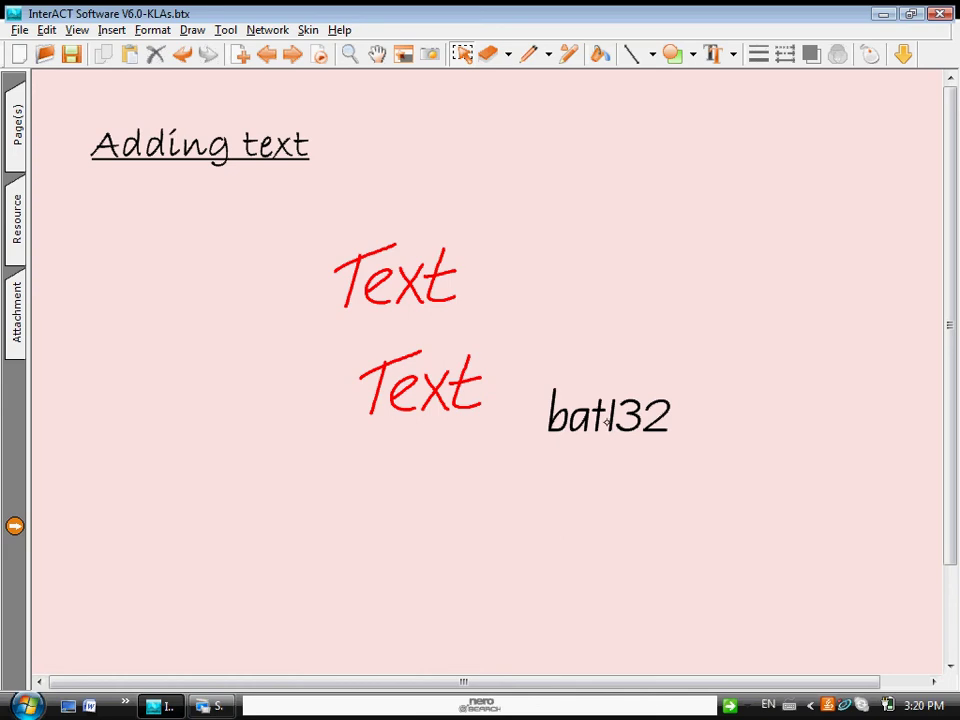
Move the bat132 text object slightly down the page and enlarge it a little.
left_click_drag(611, 432, 623, 487)
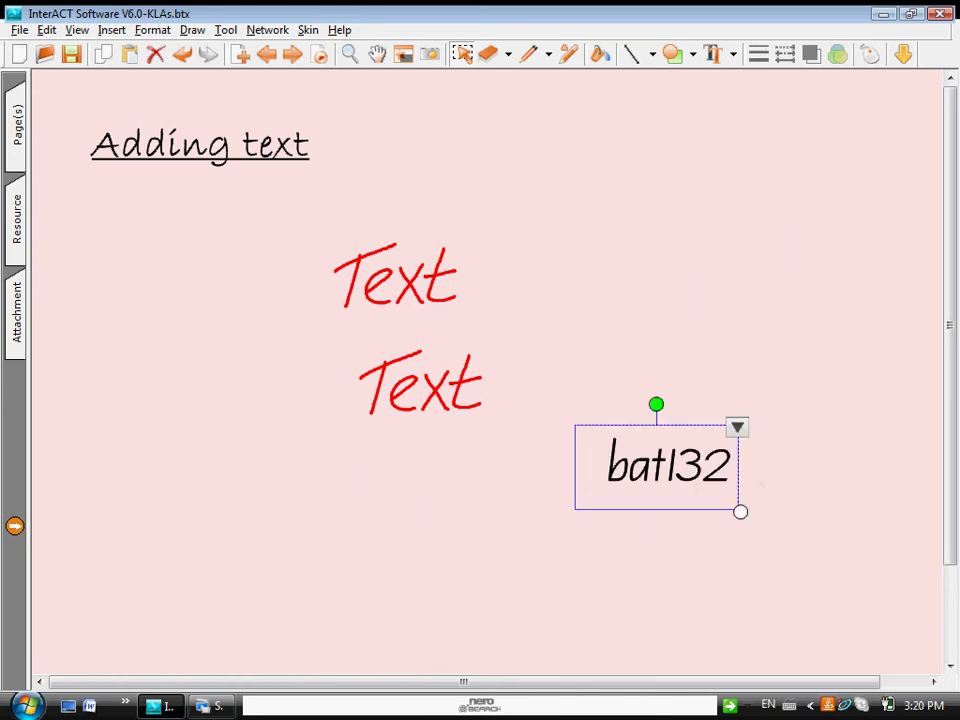
mouse_move(740, 512)
left_mouse_down()
mouse_move(853, 596)
mouse_move(754, 506)
mouse_move(750, 514)
mouse_move(763, 481)
mouse_move(735, 538)
mouse_move(750, 514)
left_mouse_up()
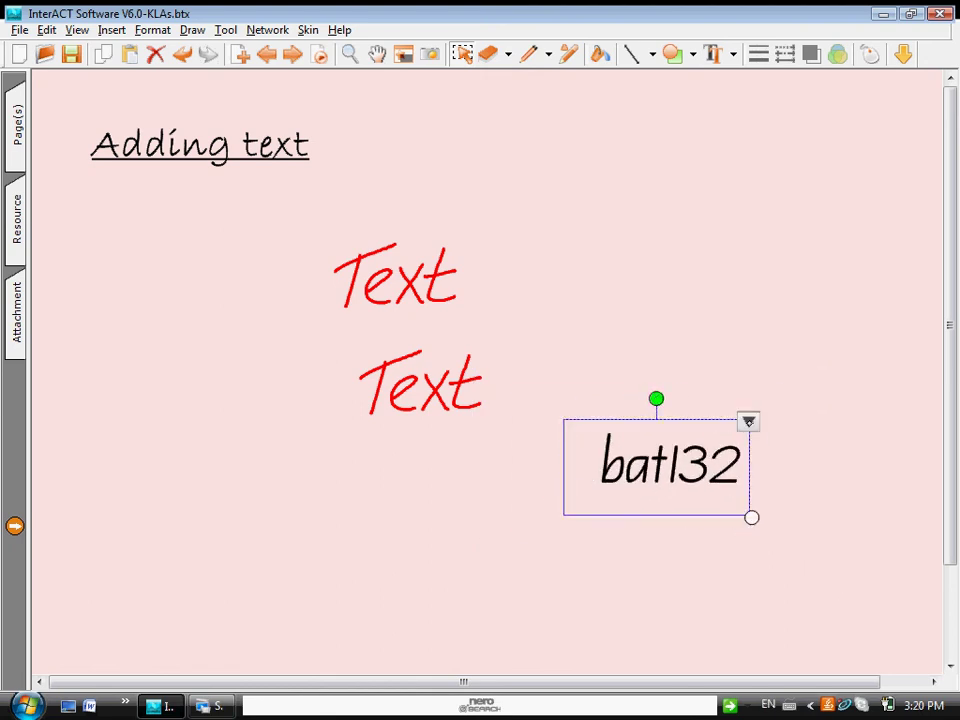
Open the bat132 text for editing and delete the letters bat with the Soft Keyboard.
left_click(748, 421)
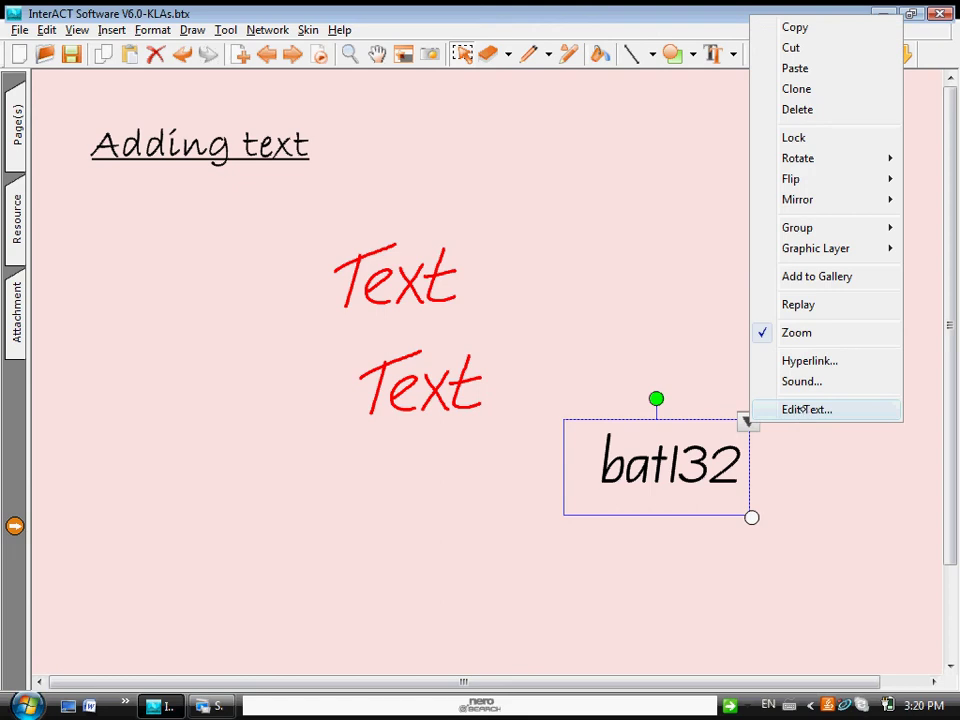
left_click(805, 409)
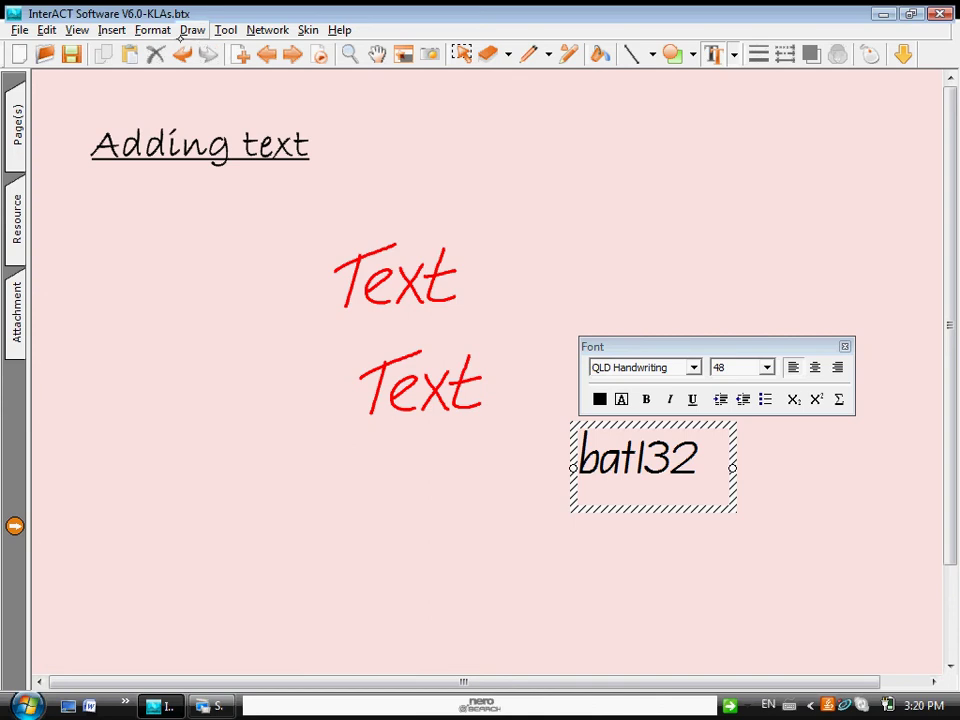
left_click(226, 30)
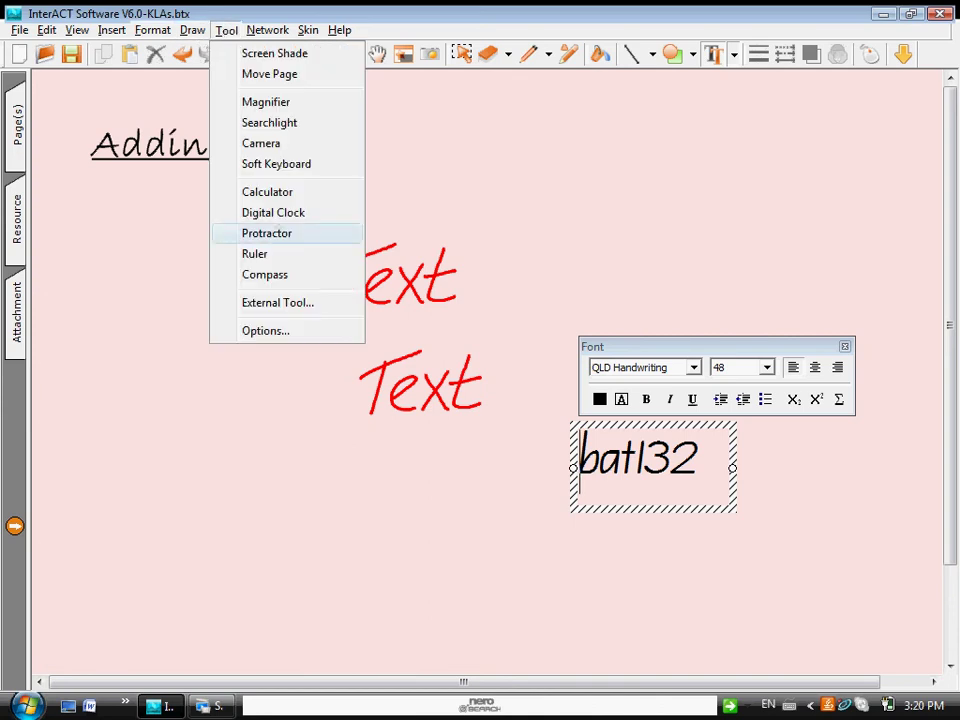
left_click(276, 164)
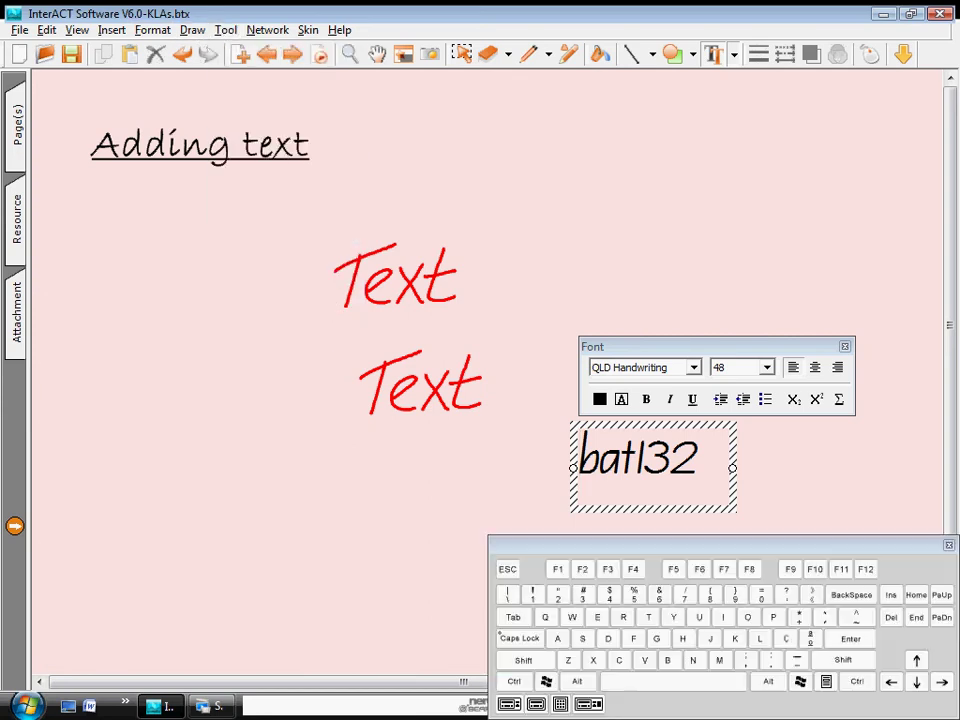
left_click_drag(631, 537, 214, 479)
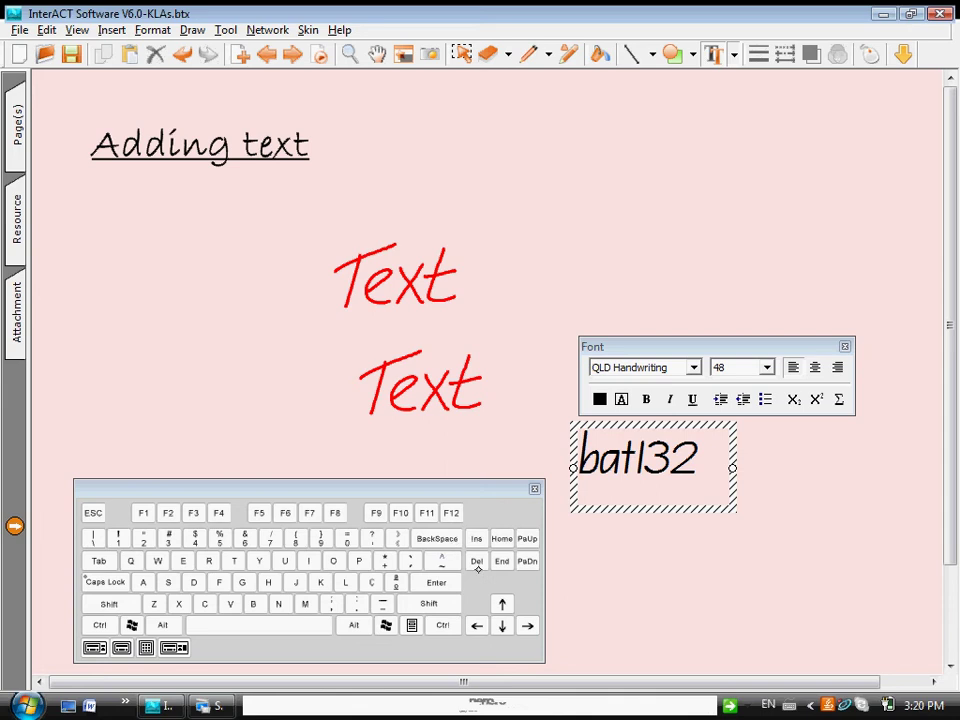
left_click(477, 562)
left_click(477, 562)
left_click(477, 562)
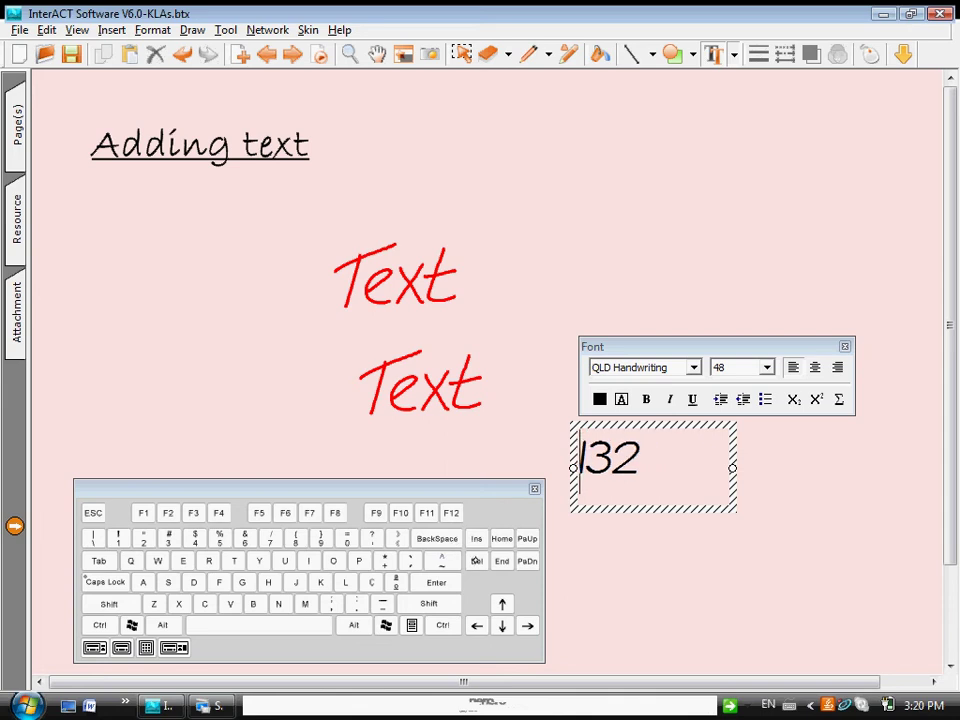
Widen the text box and extend the number so it reads 1326 8765.
left_click(731, 468)
left_click_drag(731, 468, 838, 468)
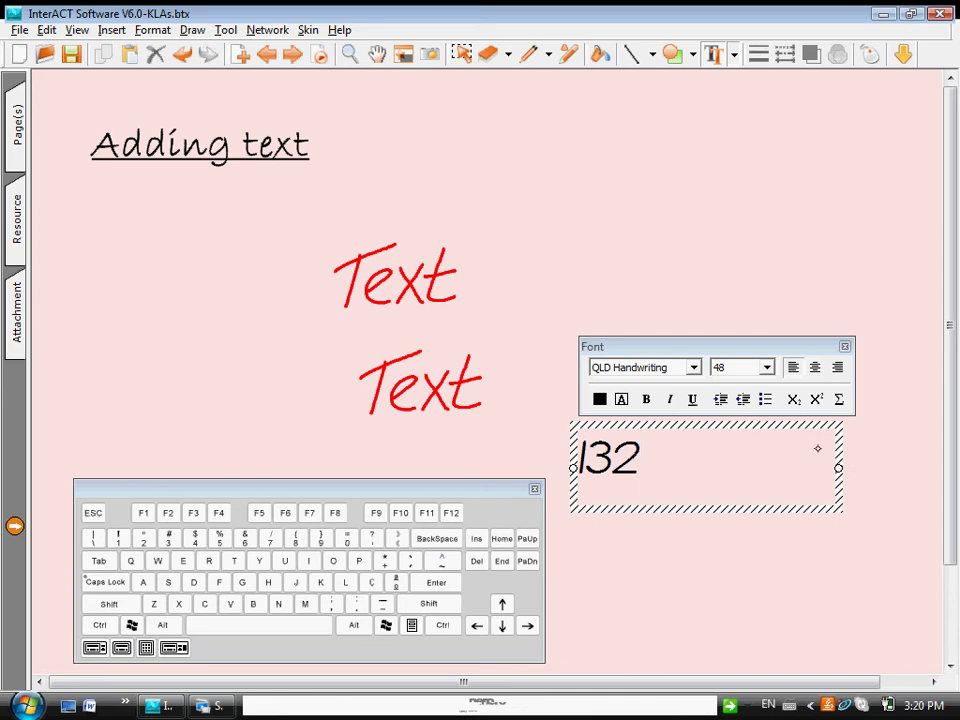
type("6  87")
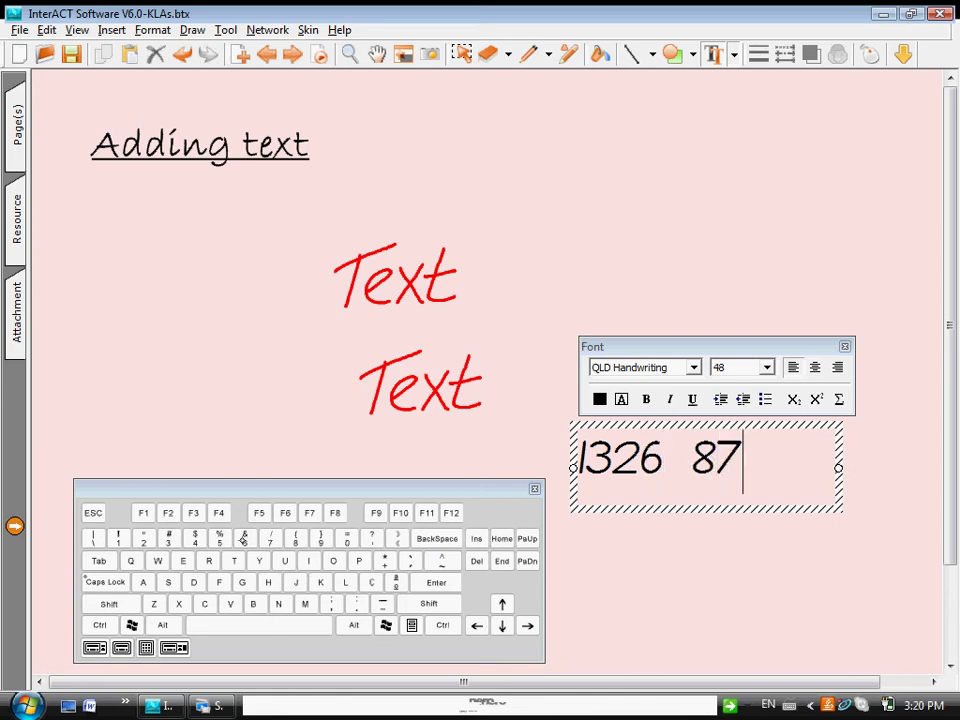
type("65")
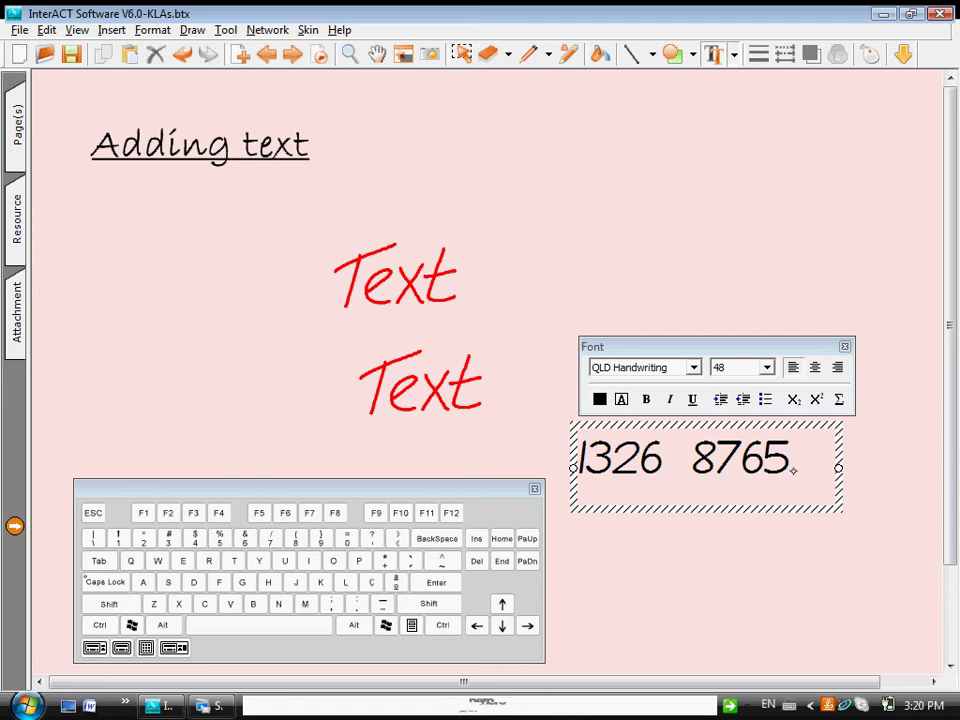
Change the font of the whole number text to Rockwell and widen its box so it fits on one line.
left_click_drag(793, 468, 578, 456)
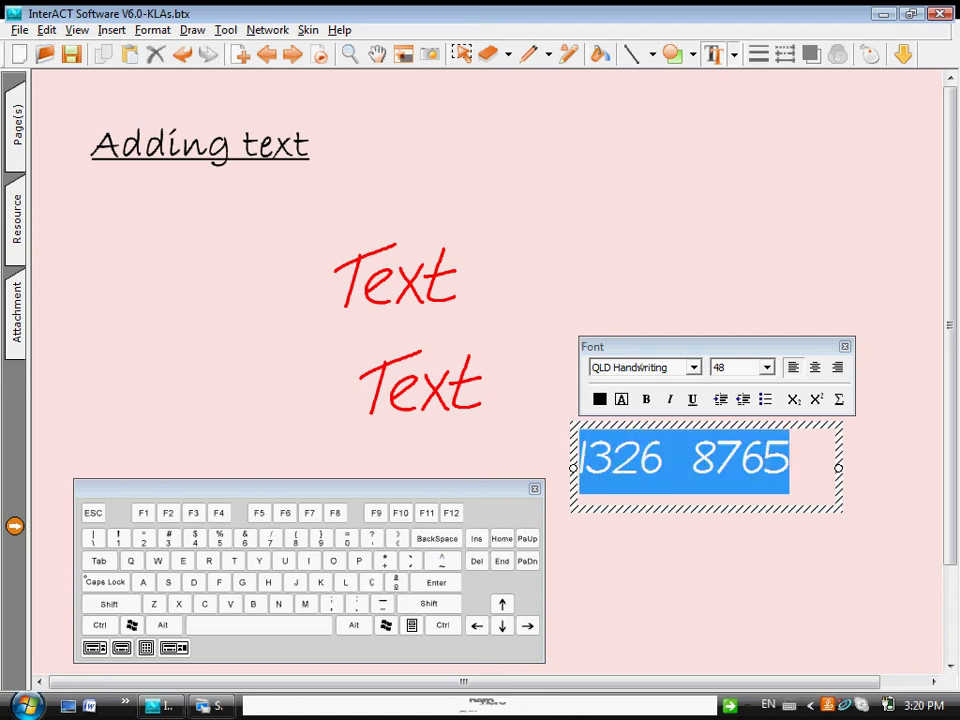
left_click(640, 367)
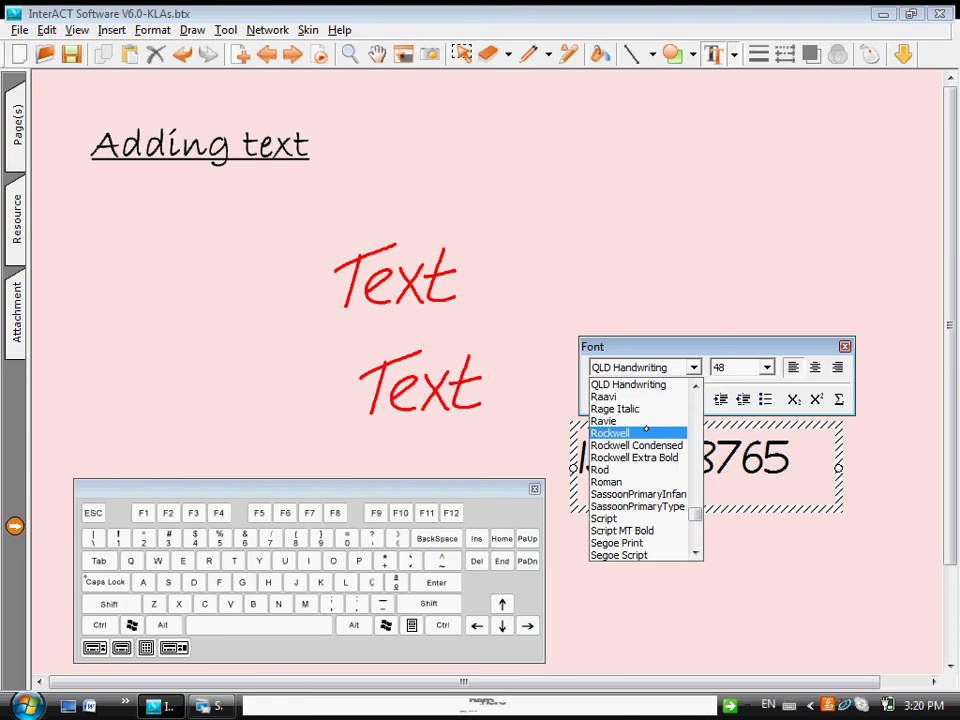
left_click(646, 432)
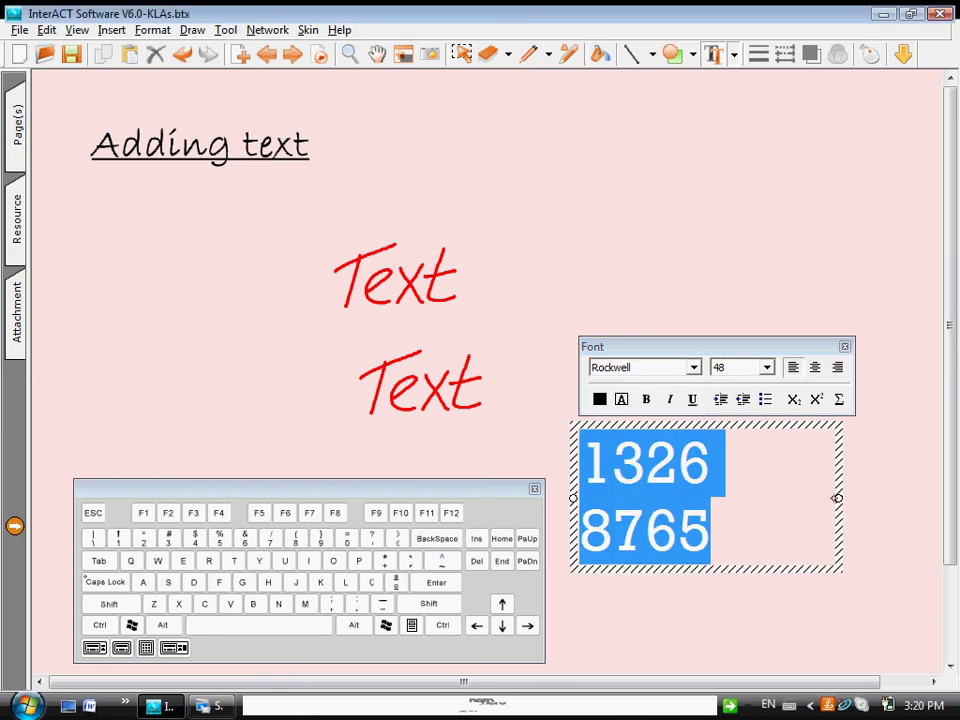
left_click_drag(837, 497, 907, 497)
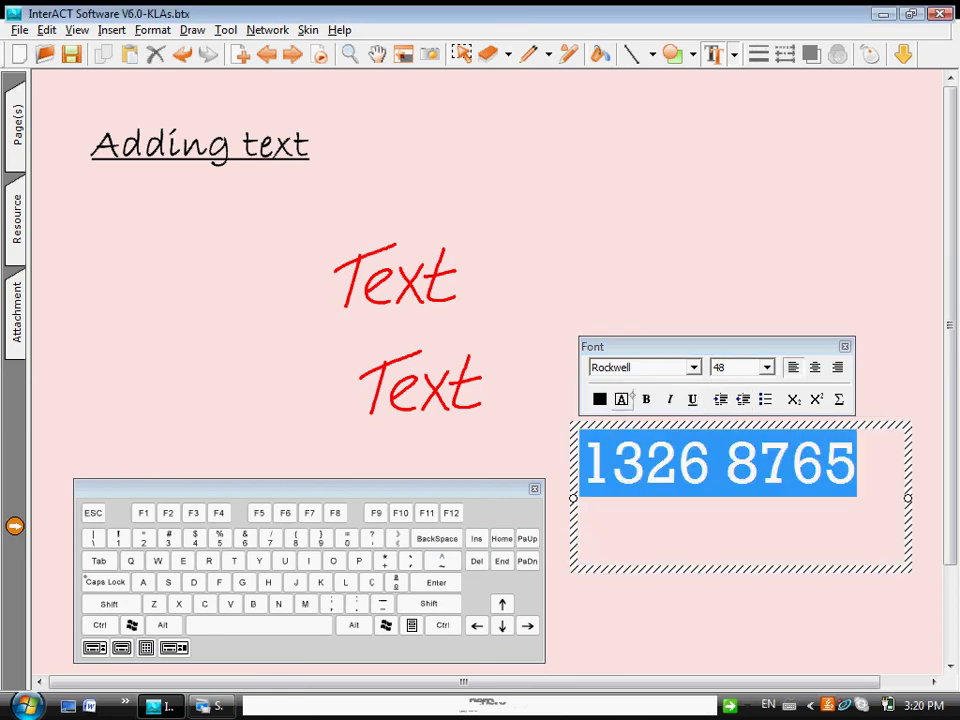
Colour the number text red and finish editing it.
left_click(631, 394)
left_click(606, 460)
left_click(660, 597)
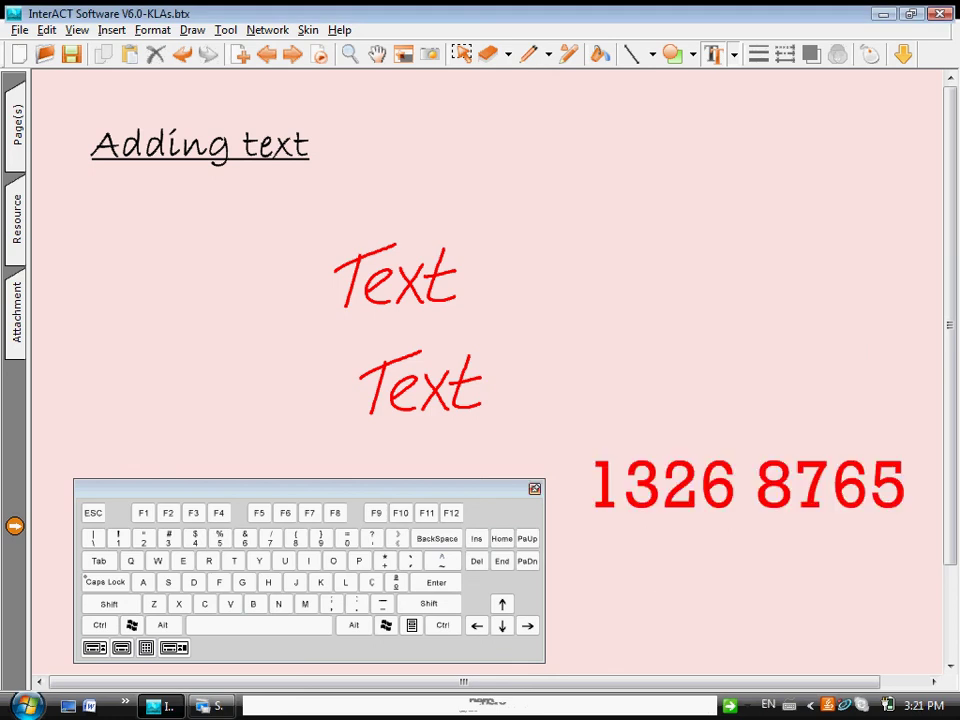
Close the Soft Keyboard and move the red number text to the page's left half, below the handwritten words.
left_click(534, 488)
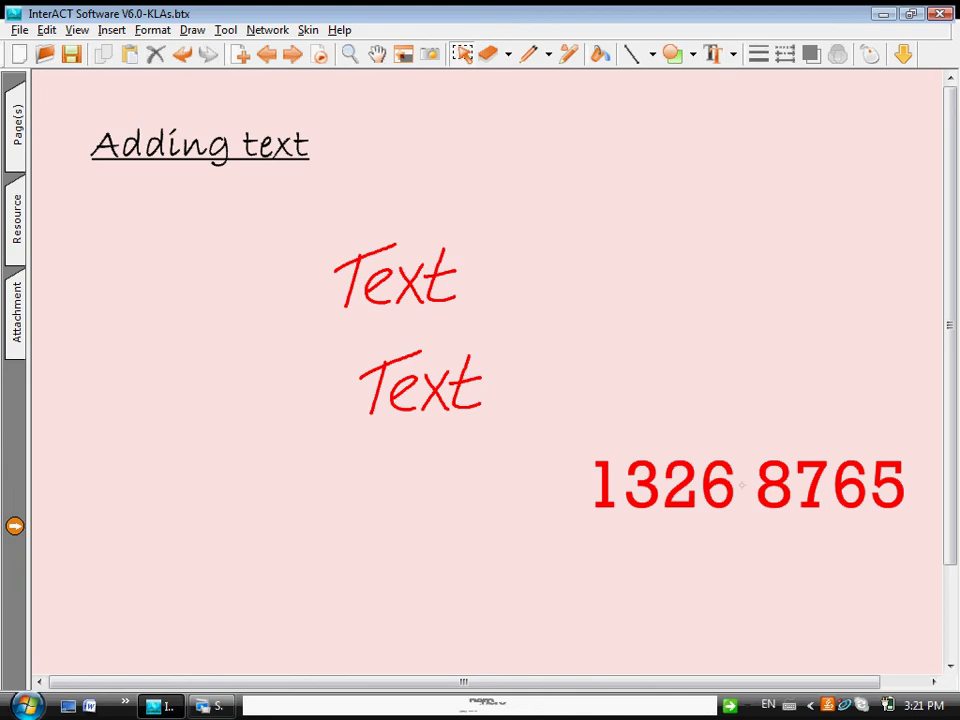
left_click_drag(741, 485, 257, 474)
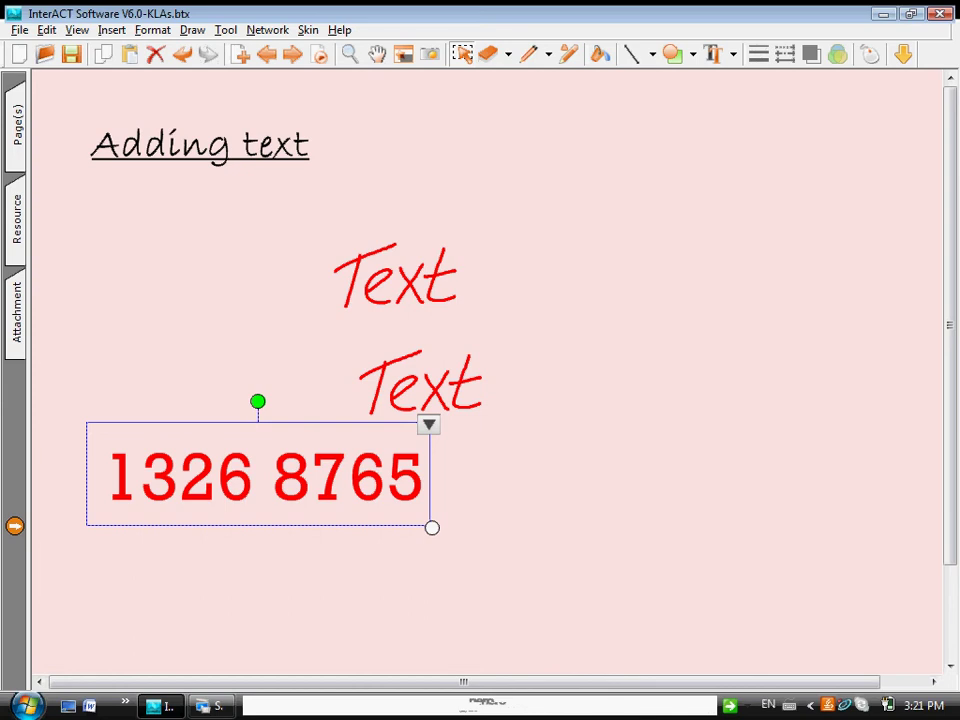
Open the Soft Keyboard and move it to the lower middle of the page.
left_click(224, 30)
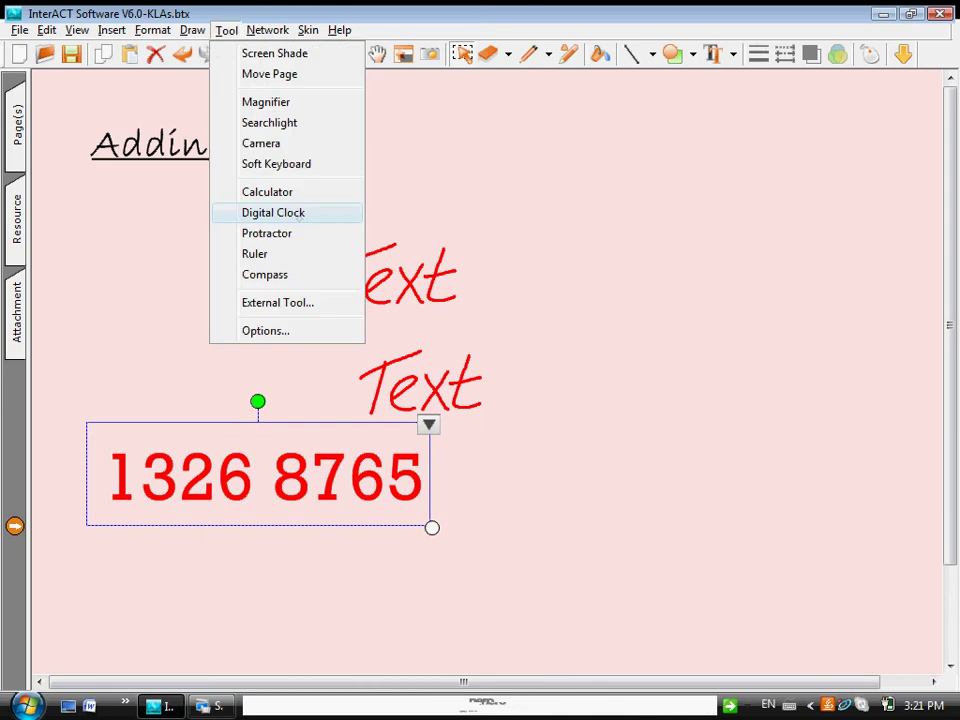
left_click(300, 163)
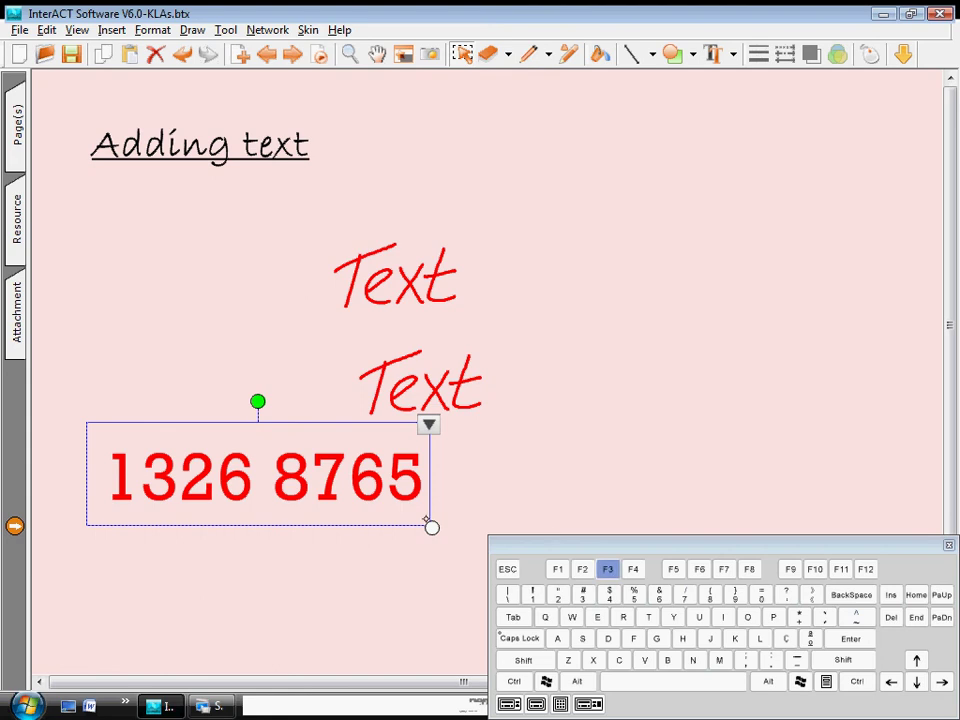
left_click_drag(634, 536, 447, 471)
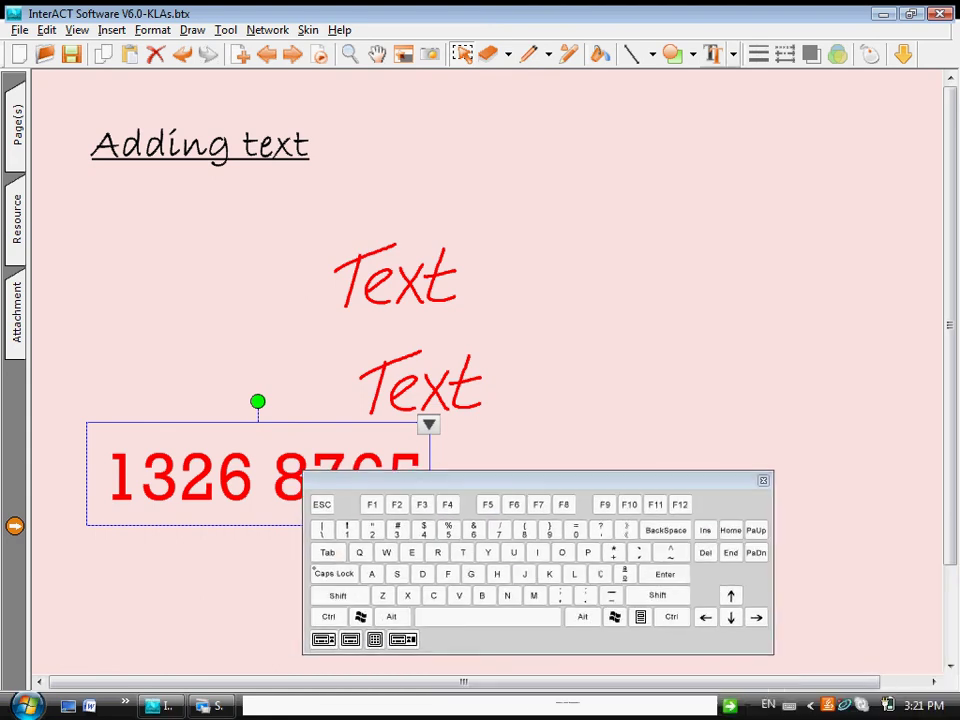
Start a QLD Handwriting text to the right of the red handwritten words and enter "A New" with the Soft Keyboard.
left_click(733, 55)
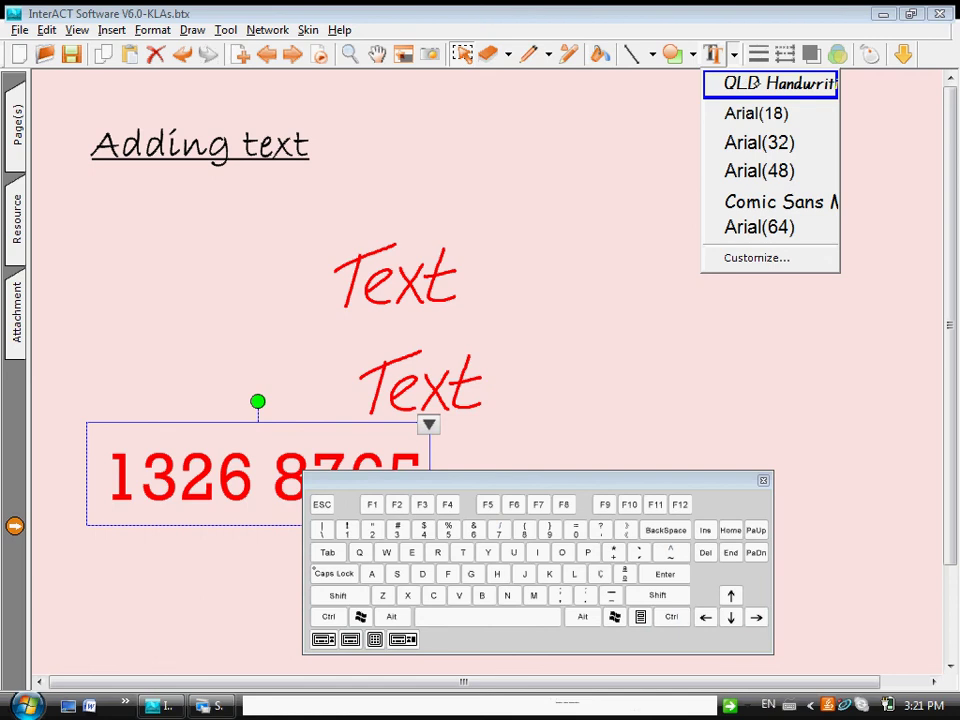
left_click(770, 84)
left_click(626, 290)
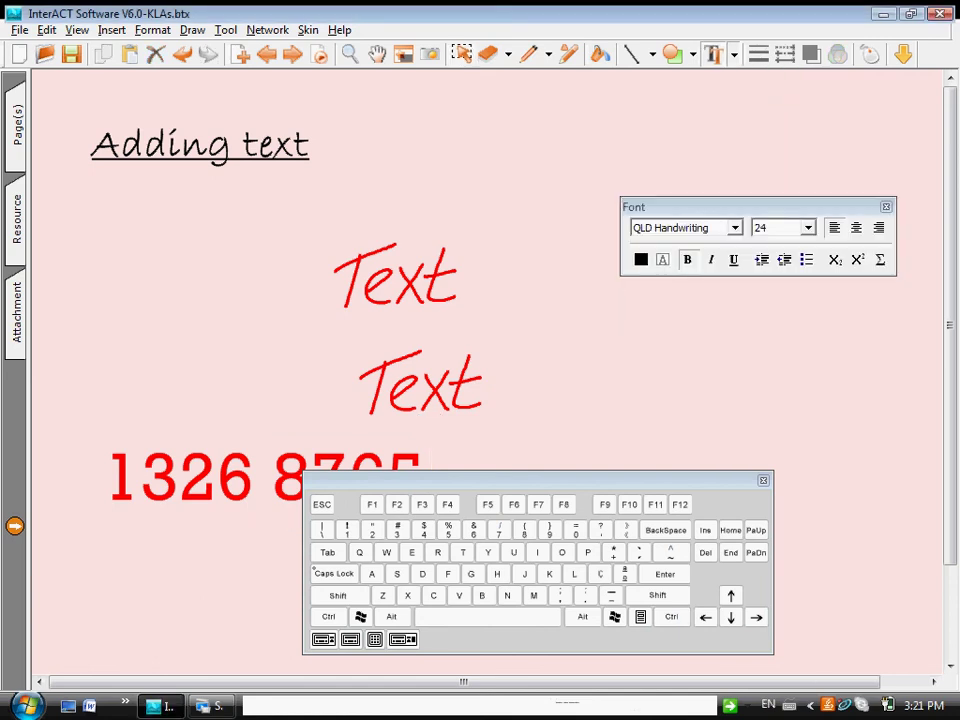
left_click(334, 573)
left_click(372, 573)
left_click(465, 614)
left_click(507, 595)
left_click(411, 552)
left_click(386, 552)
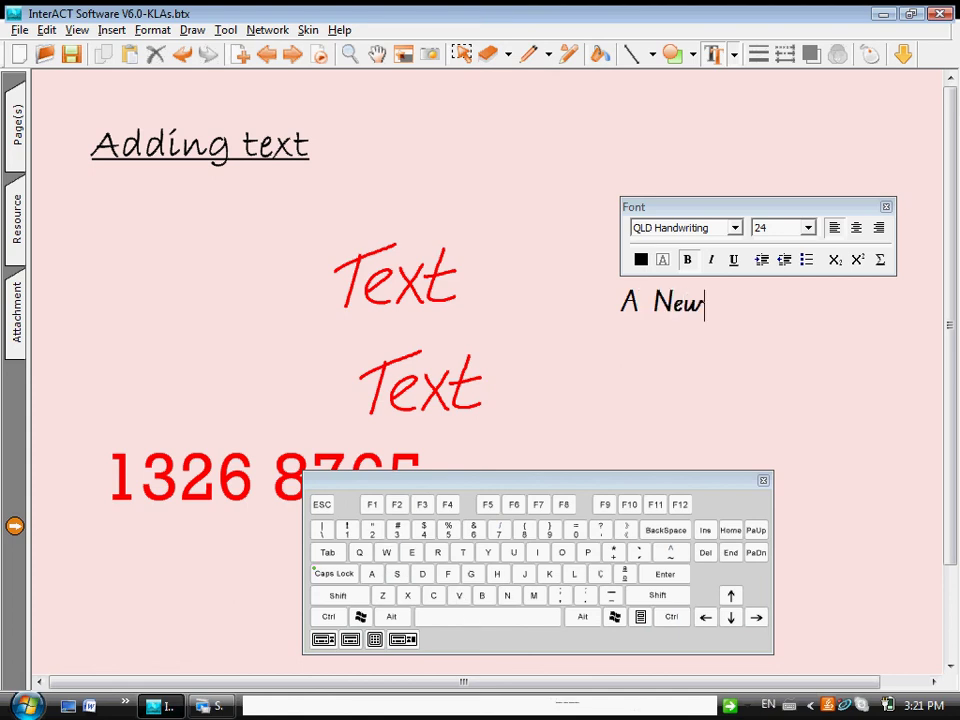
Complete the text so it reads "A New Year", close the Soft Keyboard and finish editing the text.
left_click(487, 616)
left_click(488, 552)
left_click(657, 522)
left_click(338, 573)
left_click(487, 552)
left_click(411, 552)
left_click(371, 574)
left_click(437, 552)
left_click(763, 480)
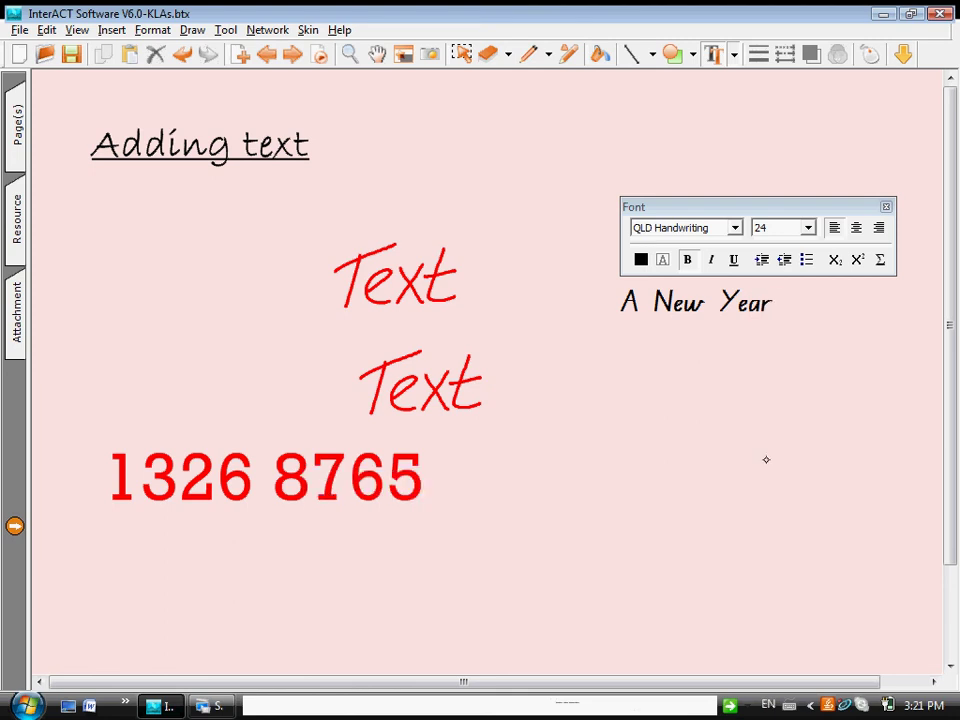
left_click(882, 203)
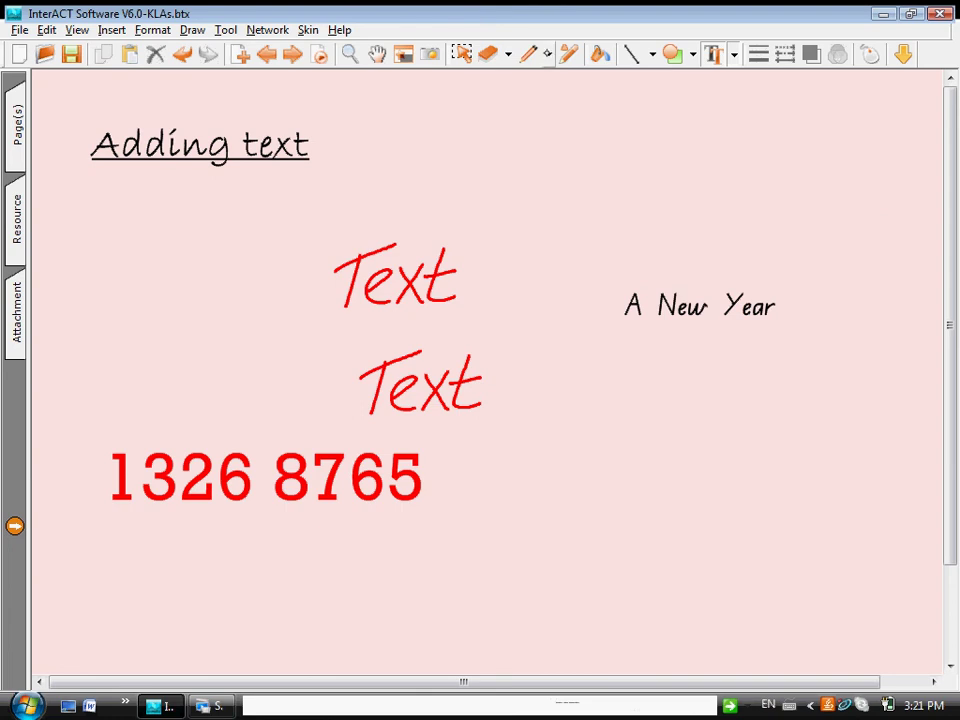
Highlight "A New Year", the "Adding text" heading and the red number with a yellow transparent pen at the thickest width and 30% transparency.
left_click(549, 53)
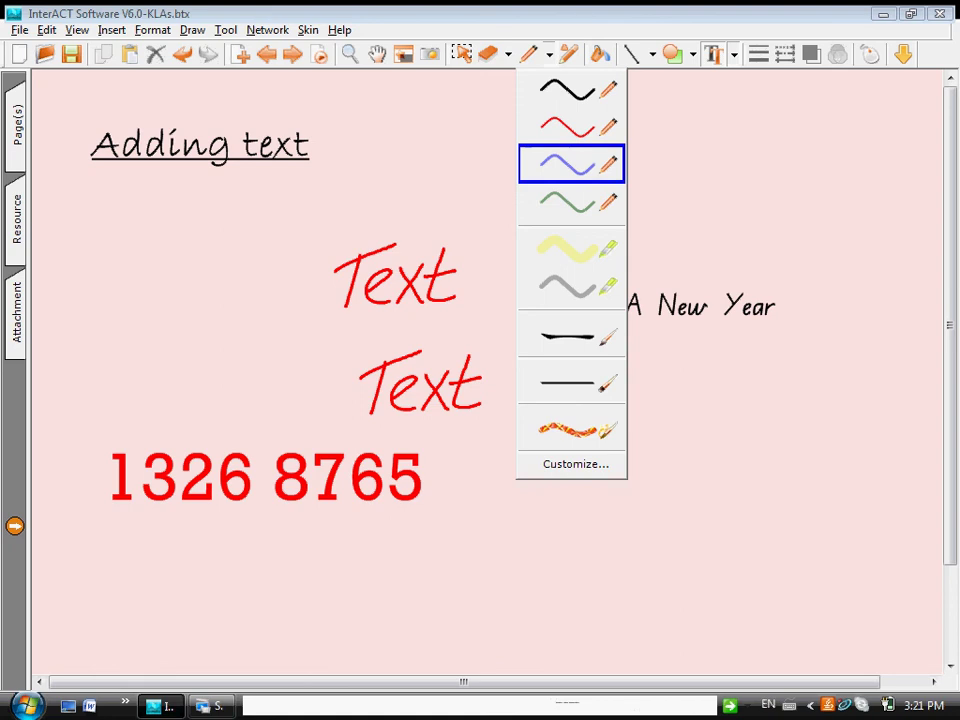
left_click(579, 254)
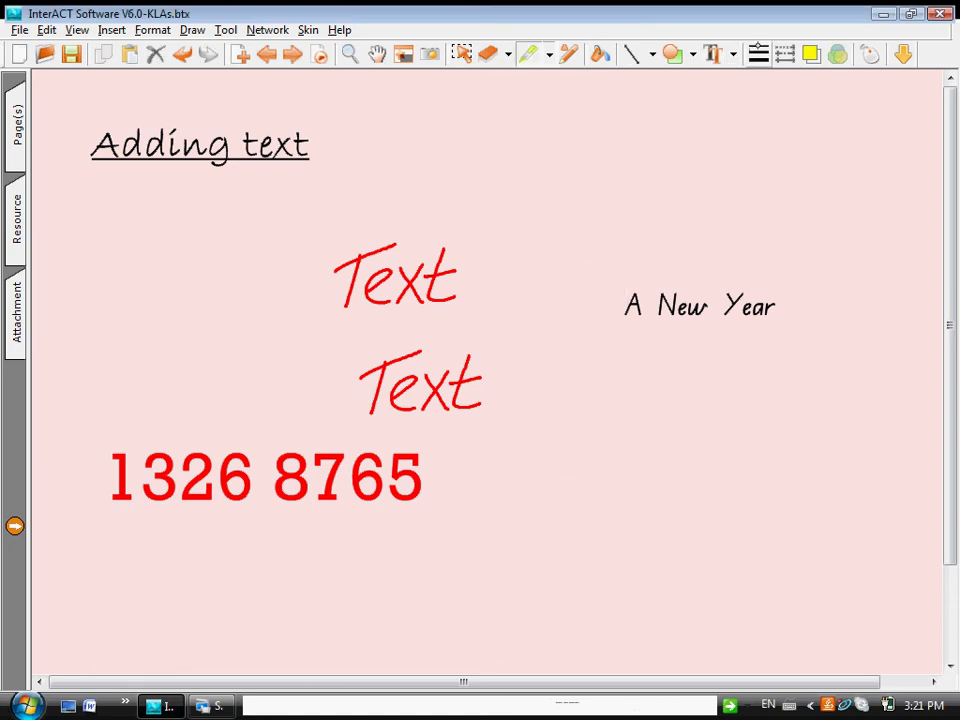
left_click(758, 53)
left_click(770, 210)
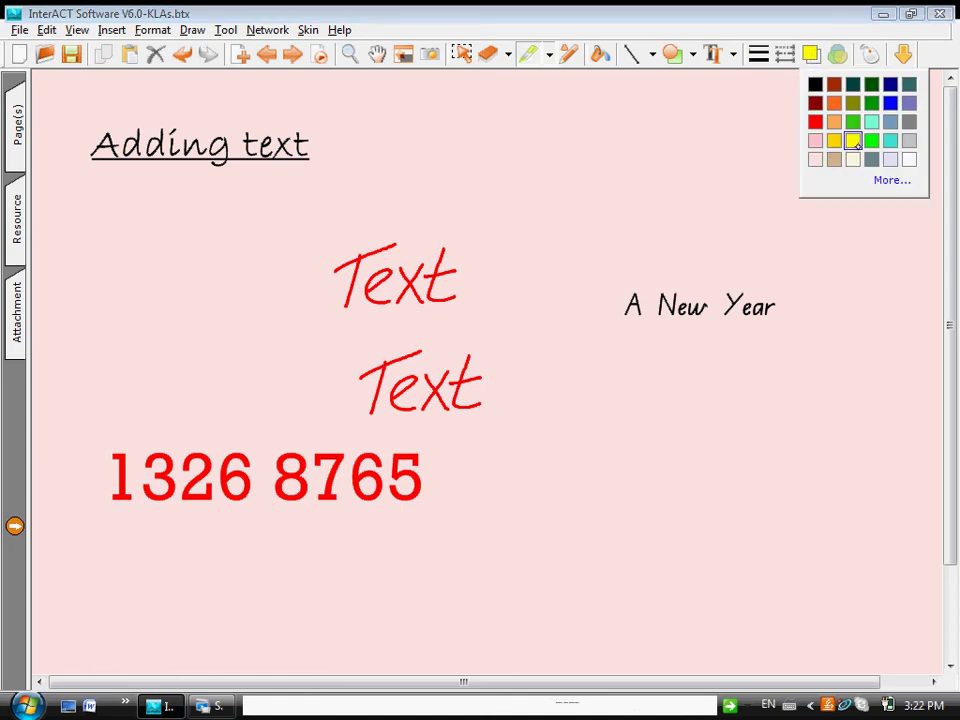
left_click(852, 140)
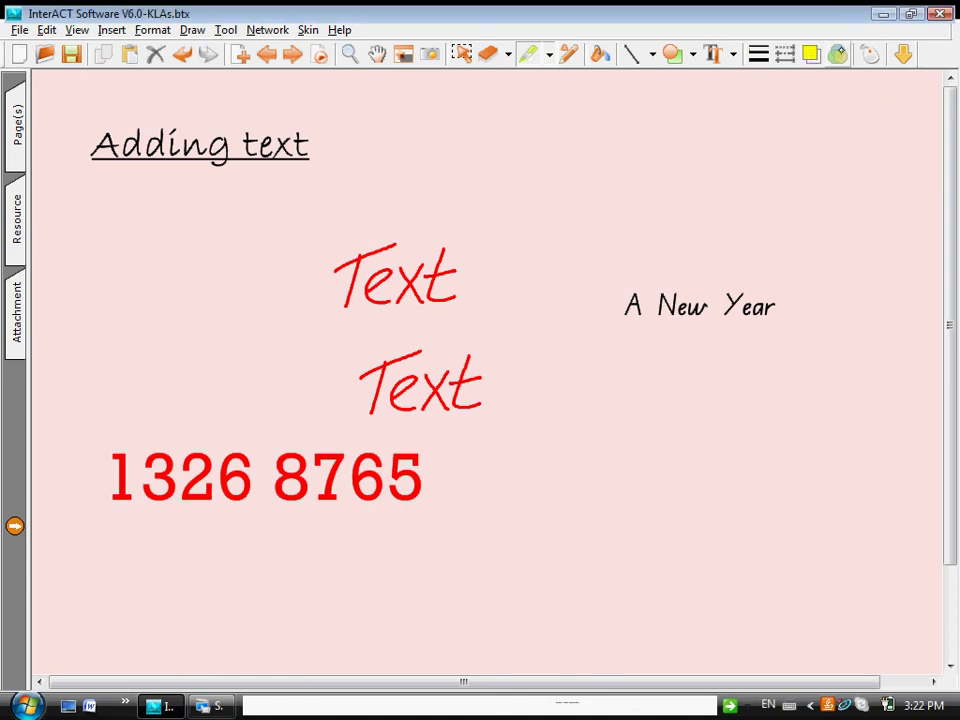
left_click(837, 53)
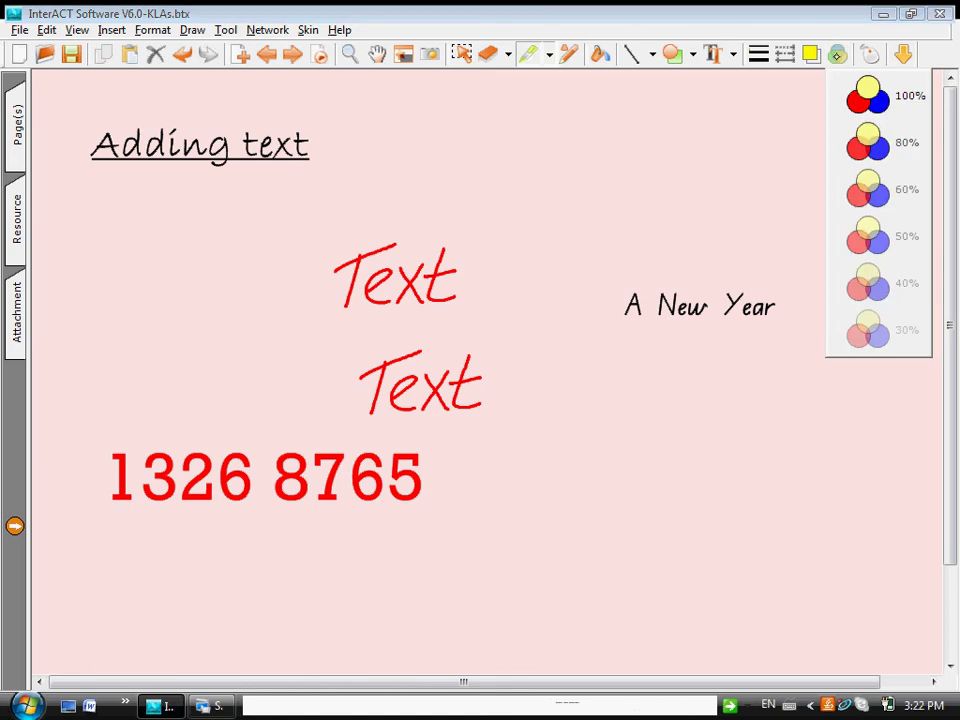
left_click(839, 332)
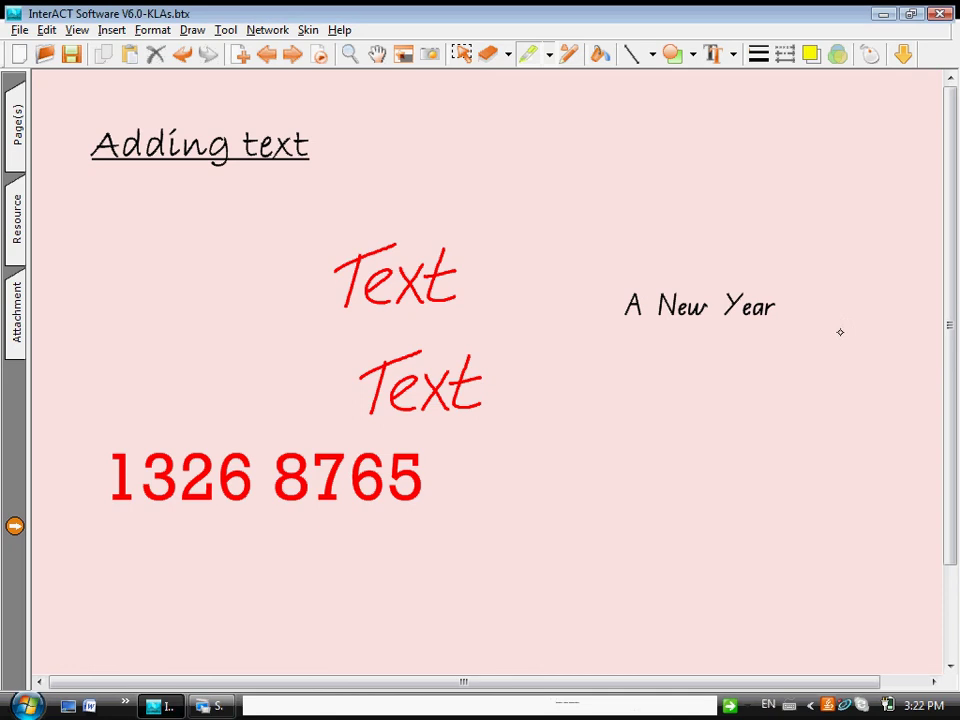
left_click_drag(792, 306, 580, 306)
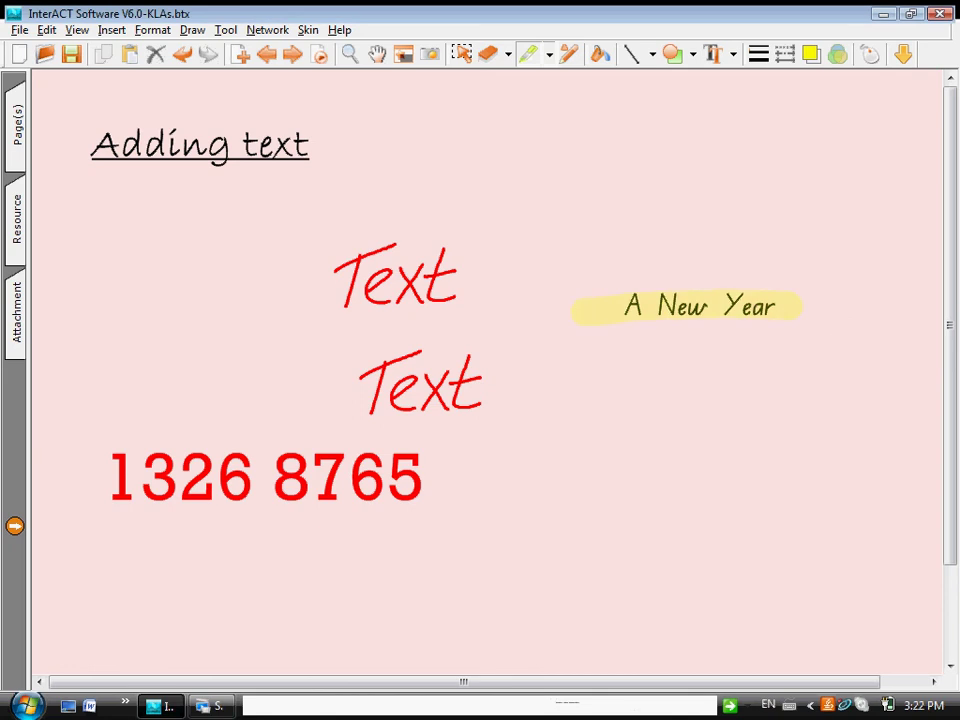
mouse_move(72, 140)
left_mouse_down()
mouse_move(290, 142)
mouse_move(330, 132)
left_mouse_up()
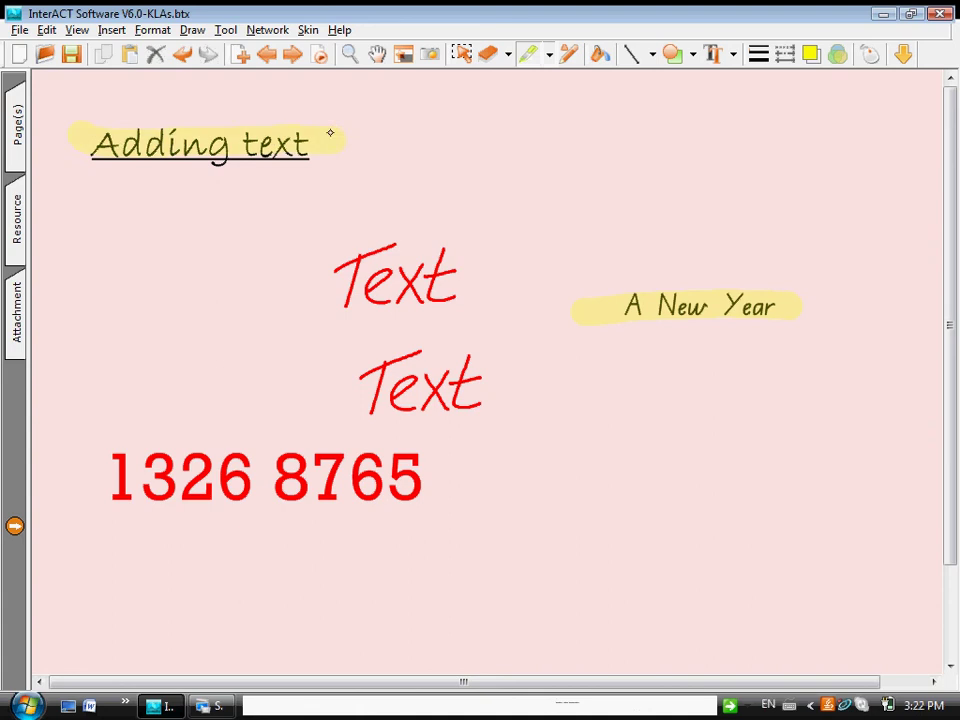
left_click_drag(100, 468, 433, 476)
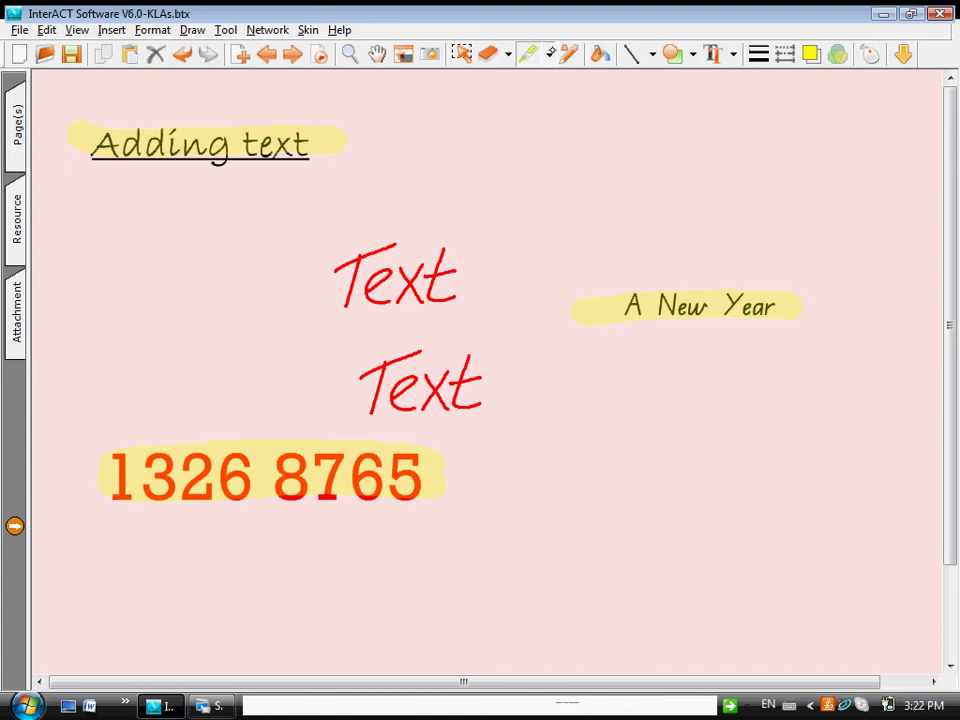
Draw a short stroke with the Texture Pen beside the second red handwritten word.
left_click(549, 54)
left_click(586, 427)
mouse_move(349, 356)
left_mouse_down()
mouse_move(350, 415)
mouse_move(484, 412)
mouse_move(482, 370)
mouse_move(360, 396)
mouse_move(428, 396)
mouse_move(386, 407)
mouse_move(471, 388)
mouse_move(456, 332)
mouse_move(450, 378)
mouse_move(411, 407)
mouse_move(362, 366)
mouse_move(289, 389)
left_mouse_up()
Erase the yellow highlight from the red number.
left_click(507, 54)
left_click(520, 92)
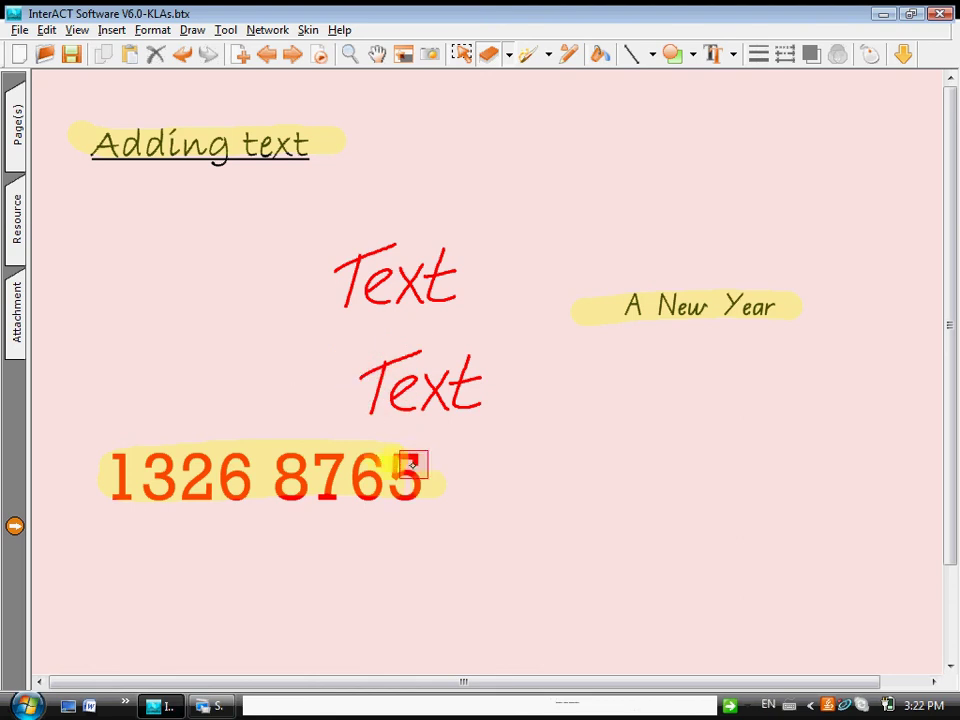
mouse_move(414, 461)
left_mouse_down()
mouse_move(396, 514)
mouse_move(111, 510)
mouse_move(108, 470)
left_mouse_up()
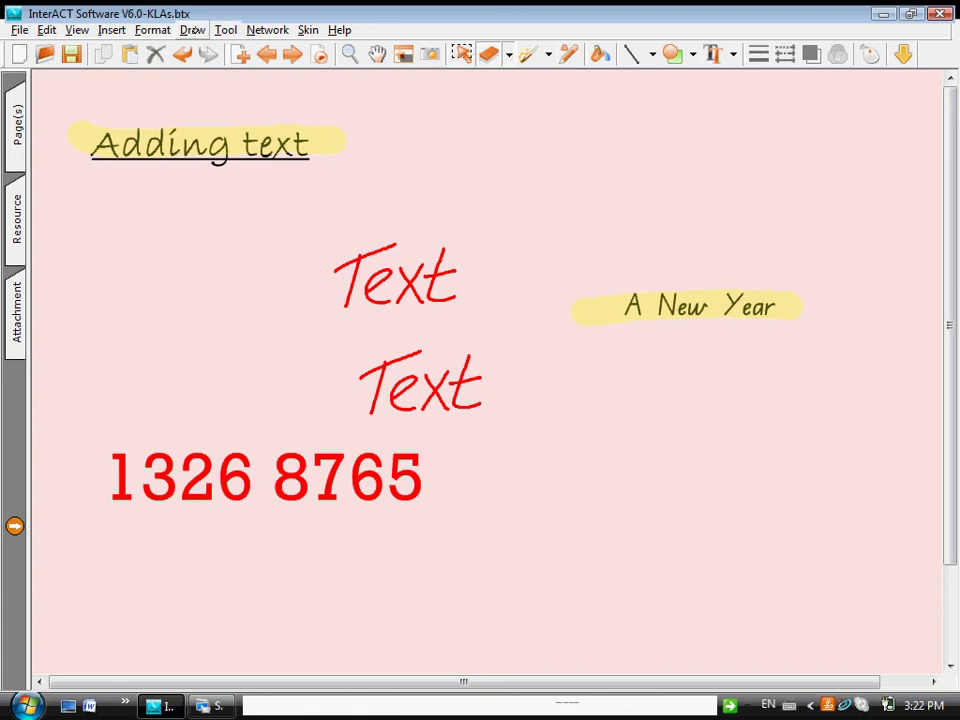
Hide the red number behind a rectangular Award Cover.
left_click(224, 31)
left_click(224, 31)
left_click(192, 30)
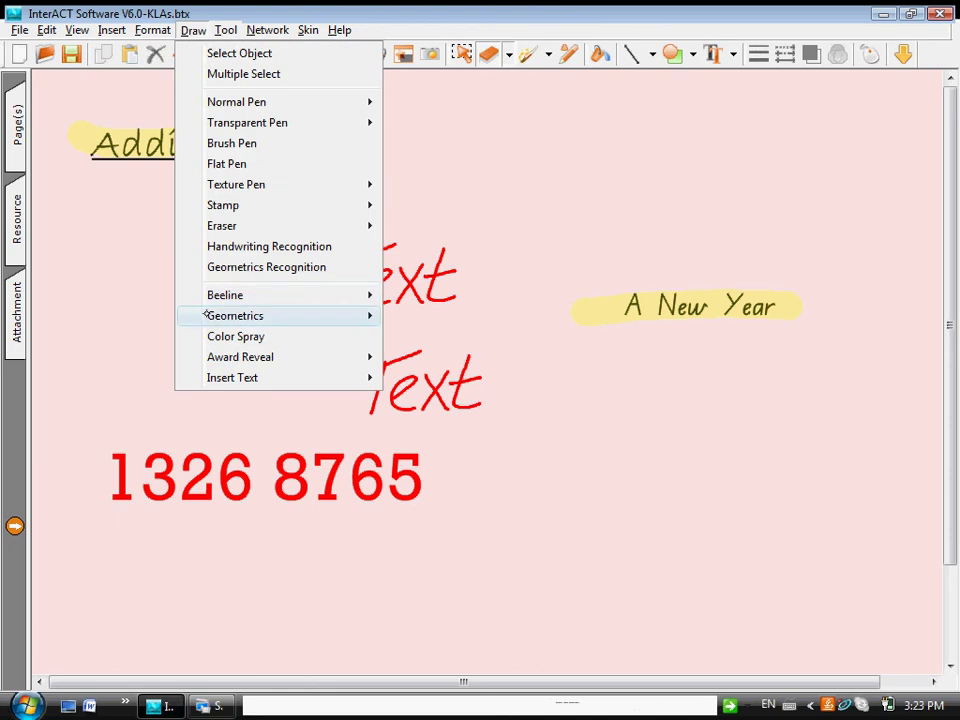
mouse_move(201, 358)
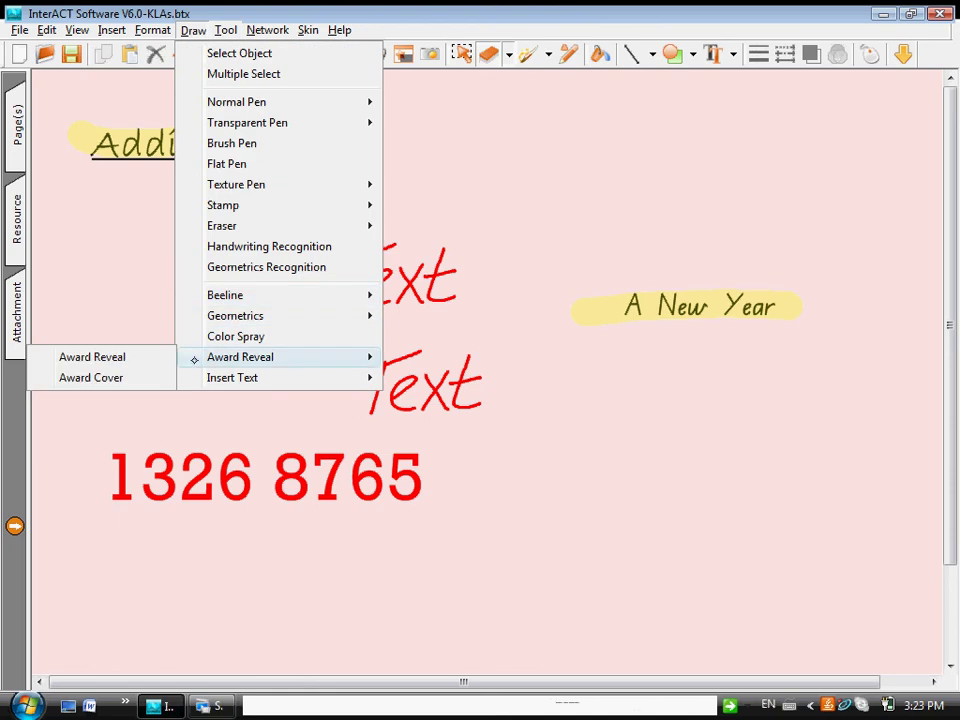
left_click(133, 379)
mouse_move(97, 441)
left_mouse_down()
mouse_move(96, 514)
mouse_move(441, 508)
left_mouse_up()
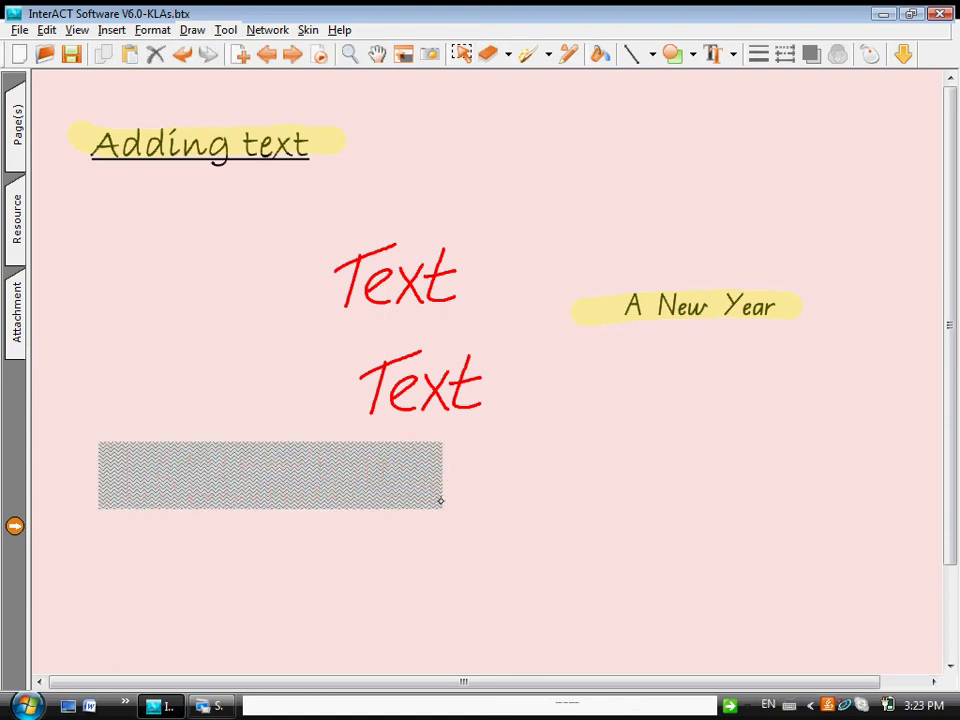
Rub away the cover over the red number with the Award Reveal tool.
left_click(192, 30)
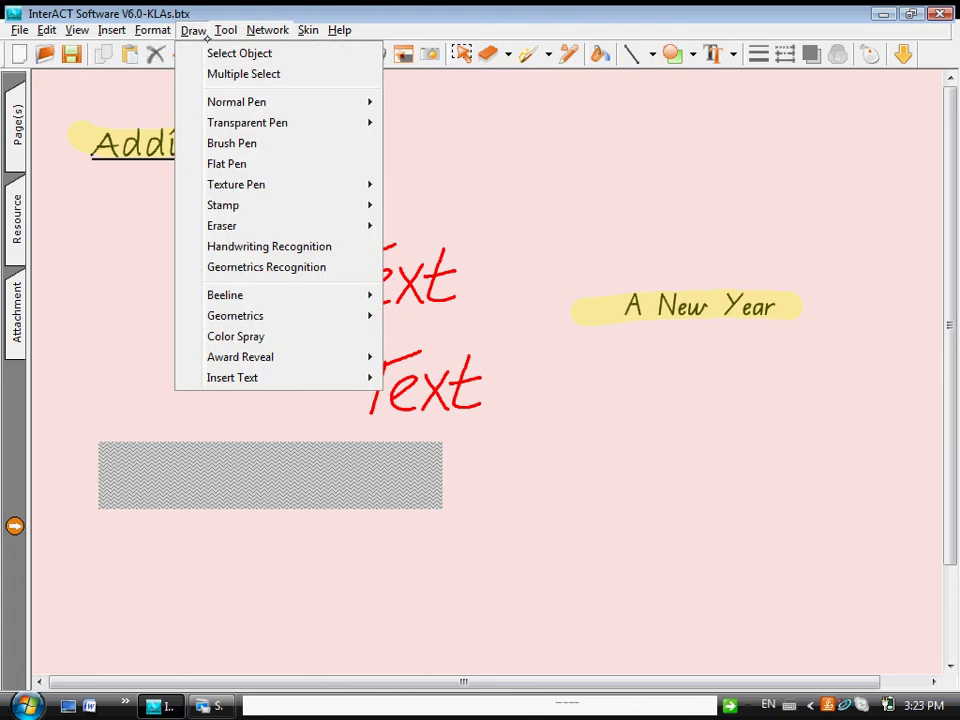
mouse_move(228, 360)
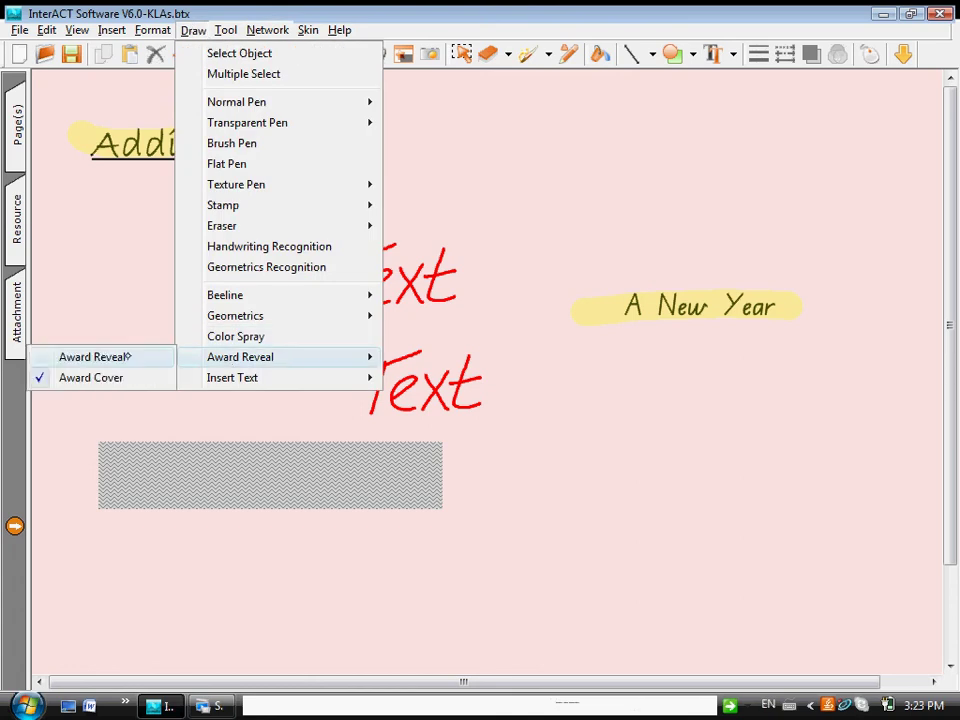
left_click(138, 355)
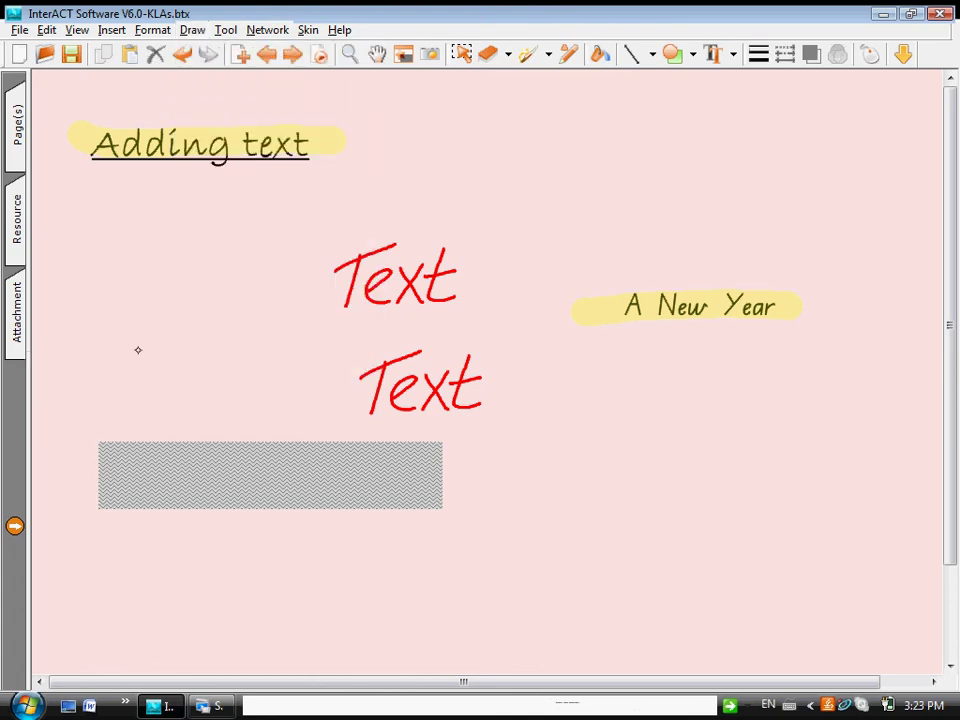
right_click(467, 434)
left_click(450, 437)
left_click_drag(412, 472, 100, 450)
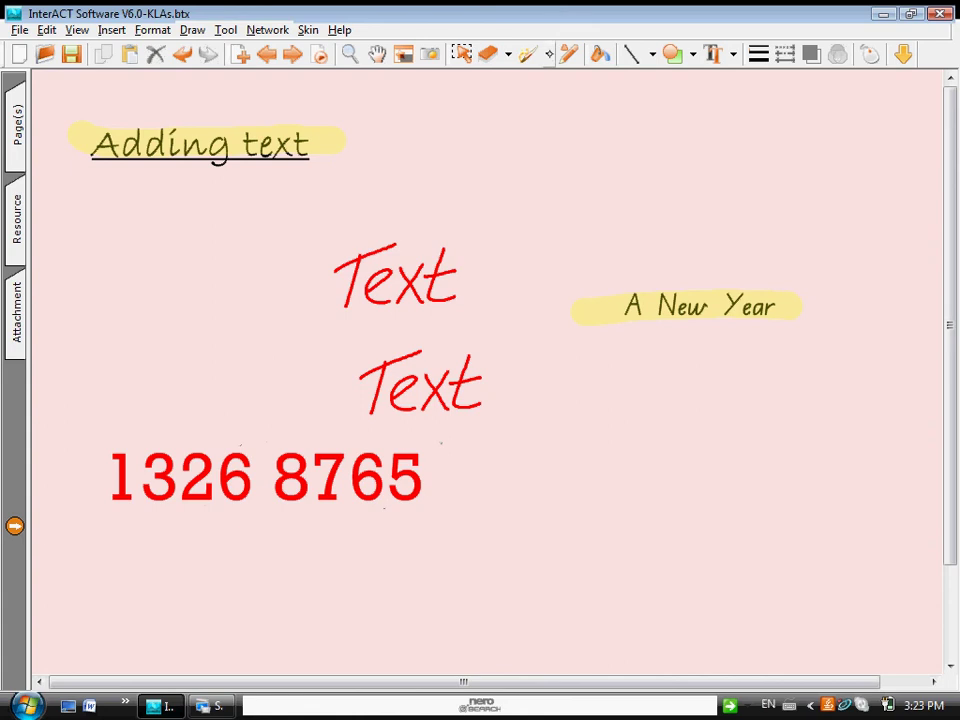
Draw an orange winding curve down the page's right side with the Brush Pen at the thickest line width.
left_click(549, 55)
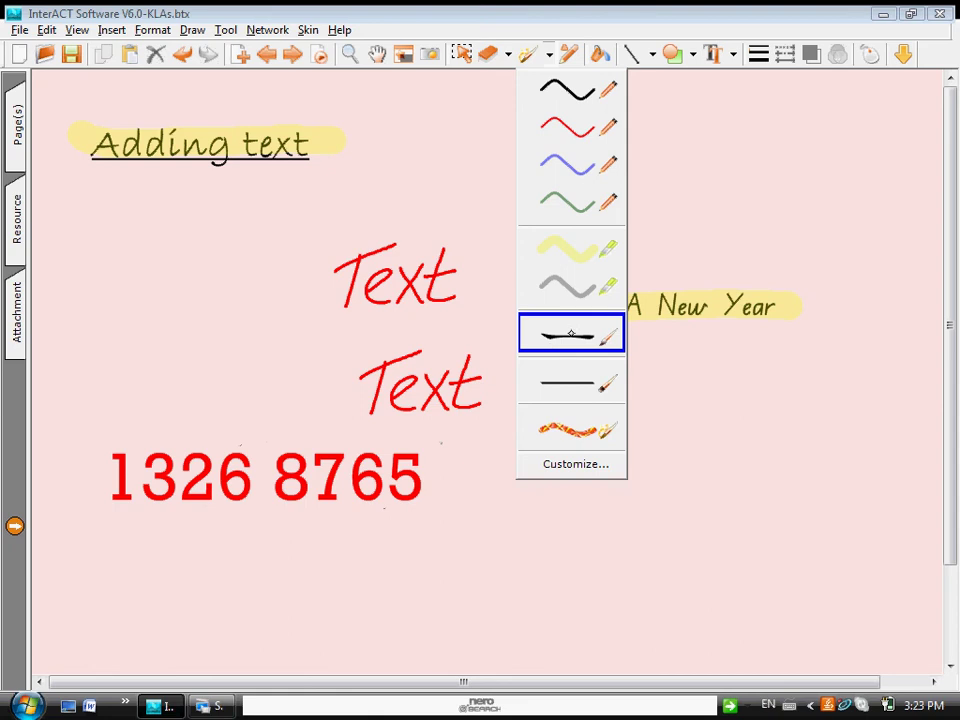
left_click(549, 346)
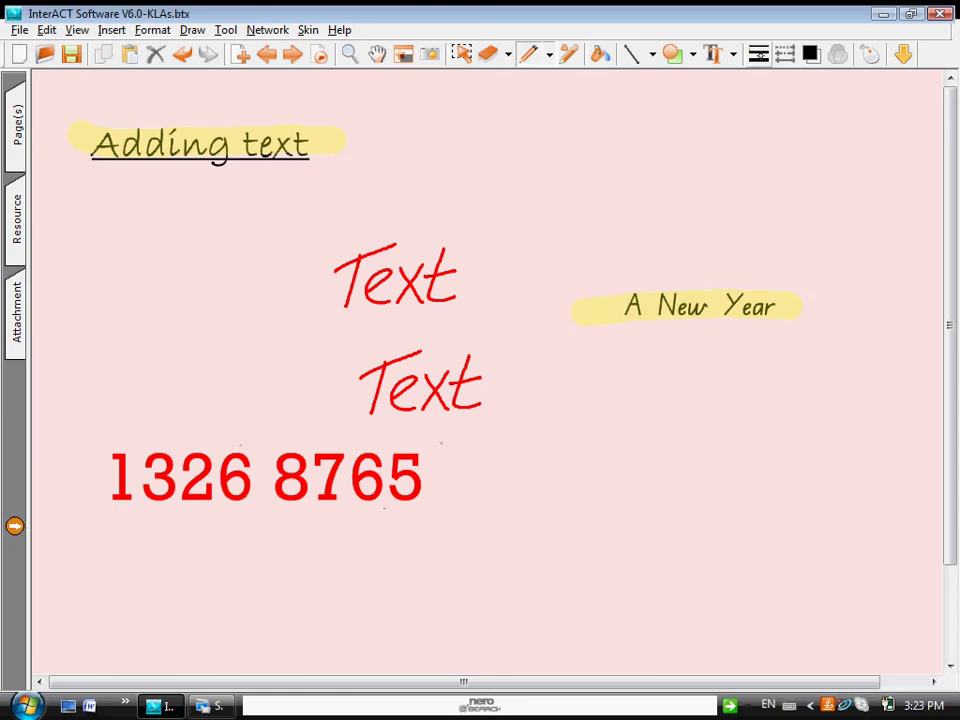
left_click(758, 53)
left_click(784, 207)
left_click(811, 53)
left_click(834, 103)
mouse_move(819, 184)
left_mouse_down()
mouse_move(814, 283)
mouse_move(763, 369)
mouse_move(685, 450)
mouse_move(701, 516)
mouse_move(655, 574)
mouse_move(718, 544)
left_mouse_up()
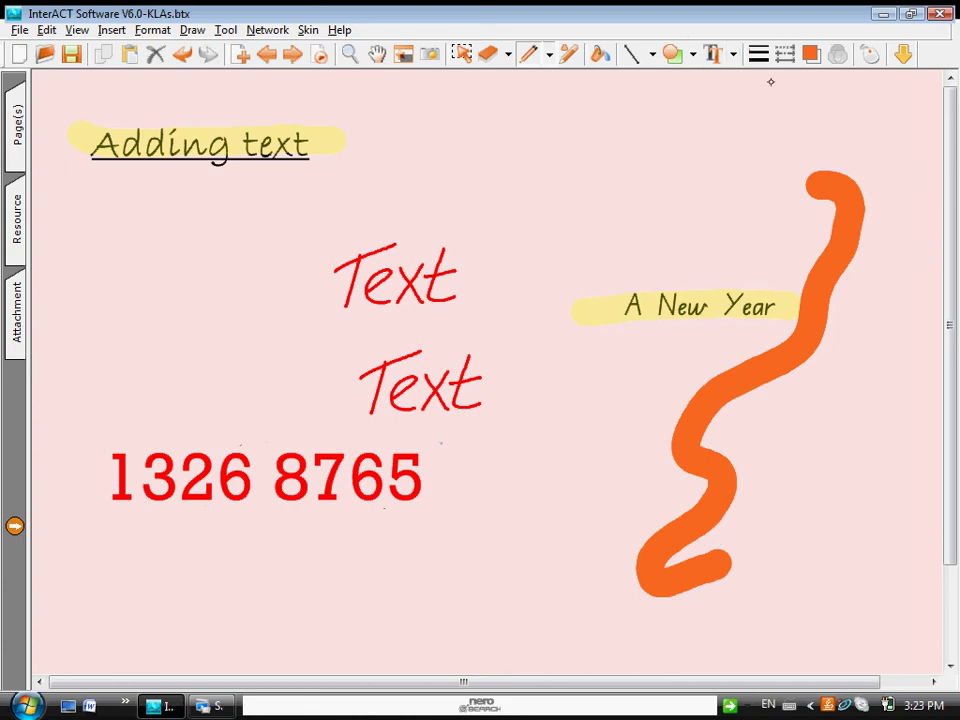
Draw a thick black zigzag with the Flat Pen between the second handwritten word and the orange curve.
left_click(548, 54)
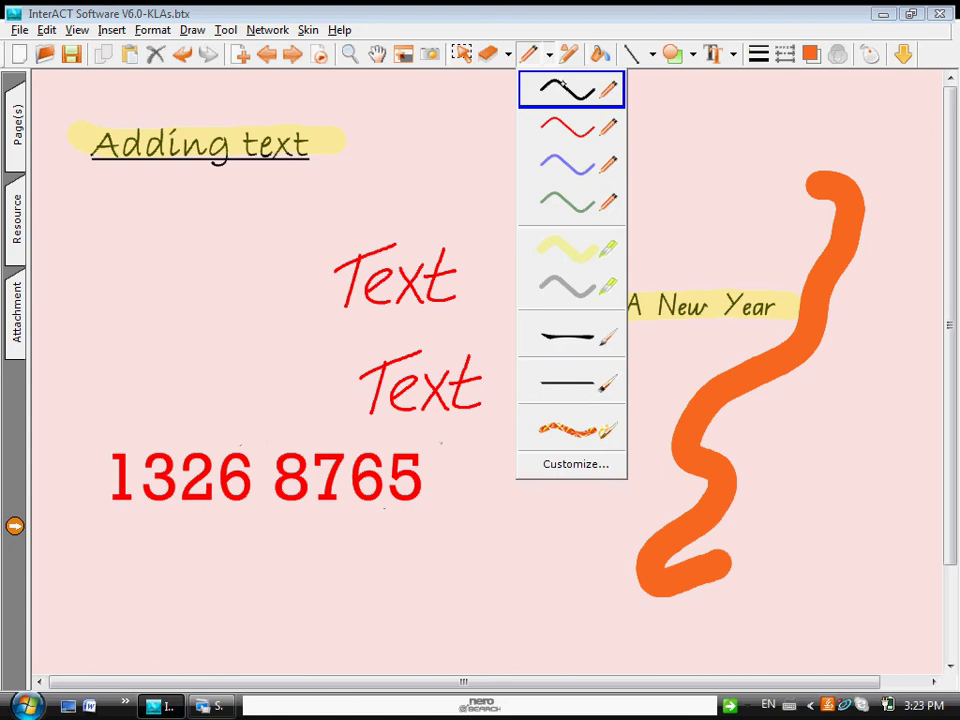
left_click(590, 378)
left_click(758, 53)
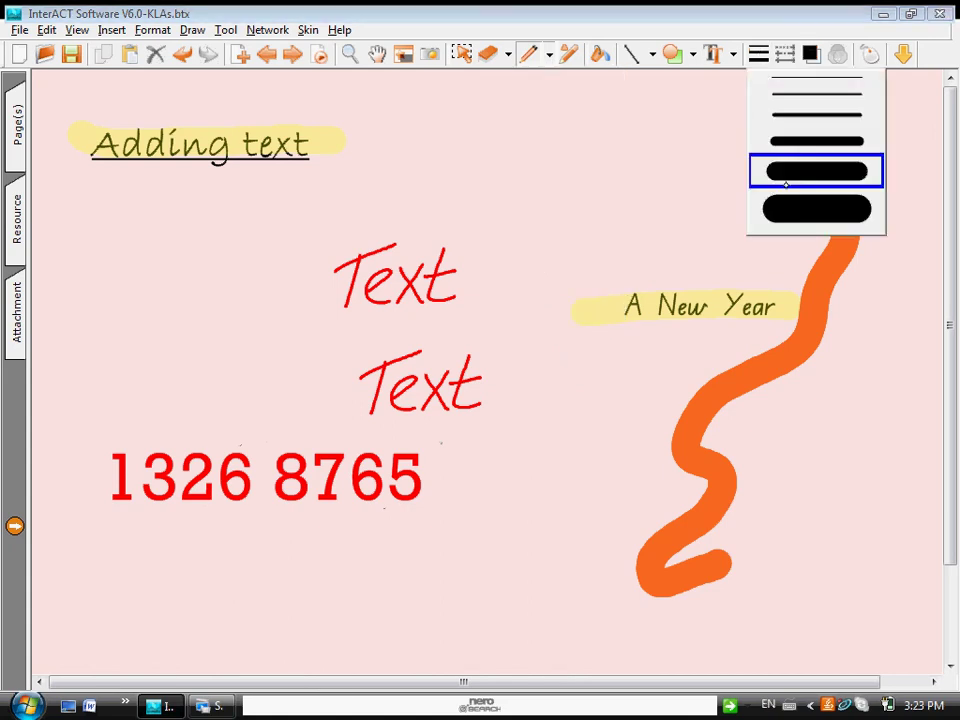
left_click(815, 168)
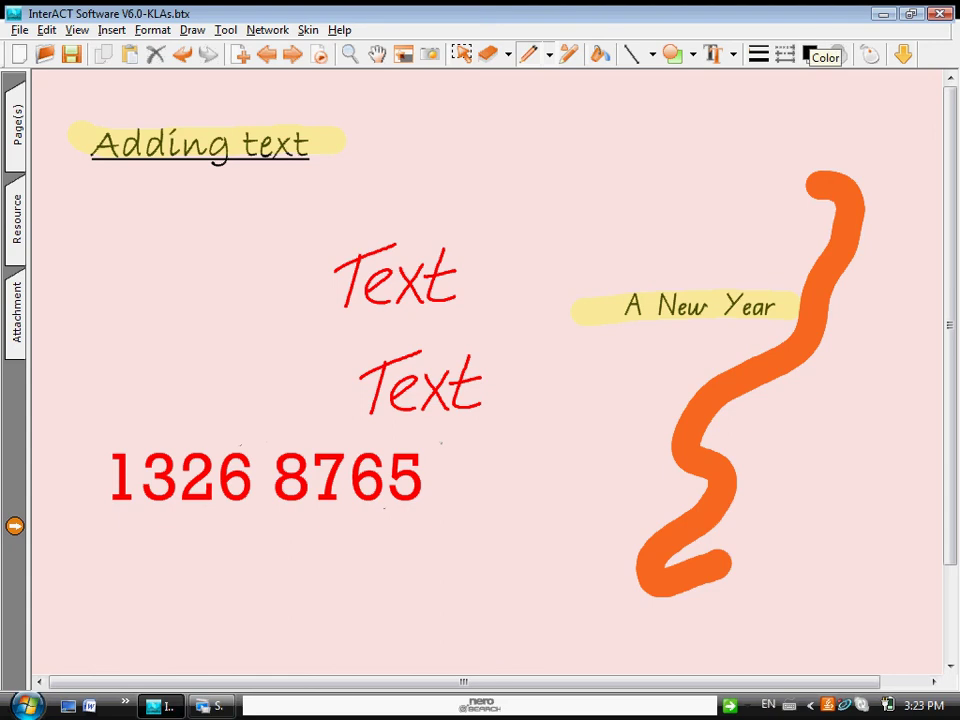
mouse_move(525, 407)
left_mouse_down()
mouse_move(596, 369)
mouse_move(536, 489)
mouse_move(573, 482)
mouse_move(532, 580)
left_mouse_up()
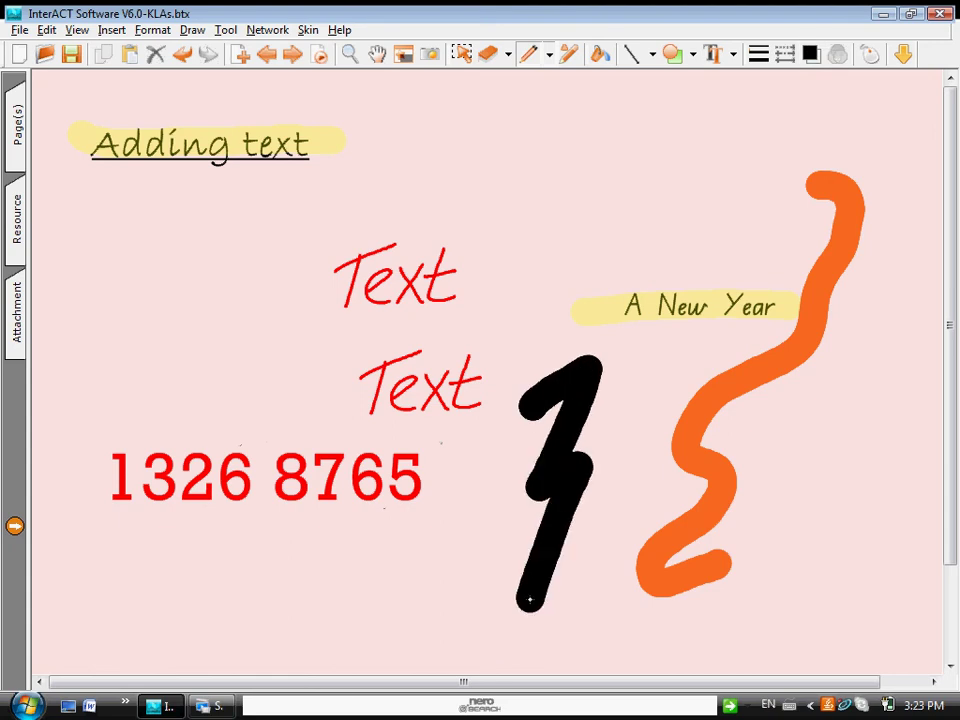